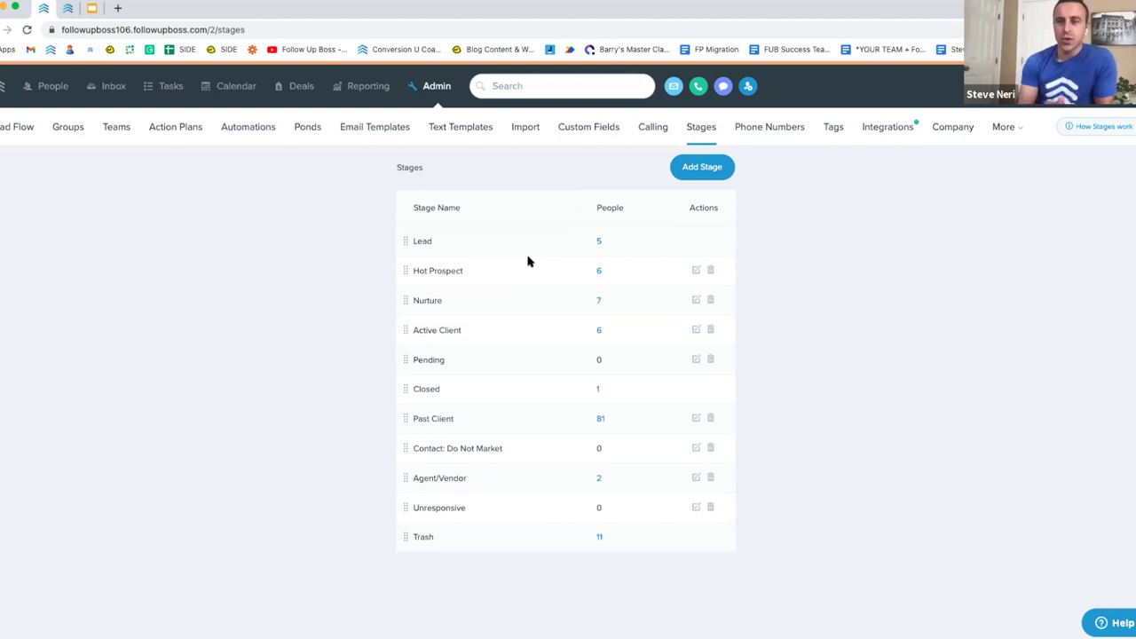
- Rename the Hot Prospect stage to "Hot Prospect (0-3 months)" and save it
click(697, 272)
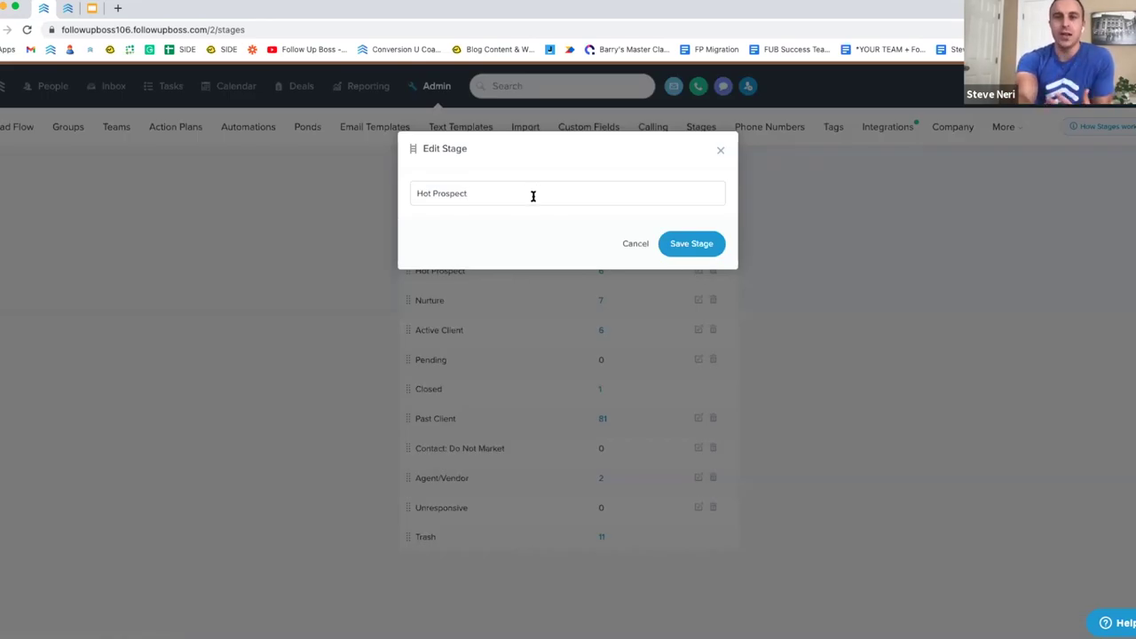
text(()
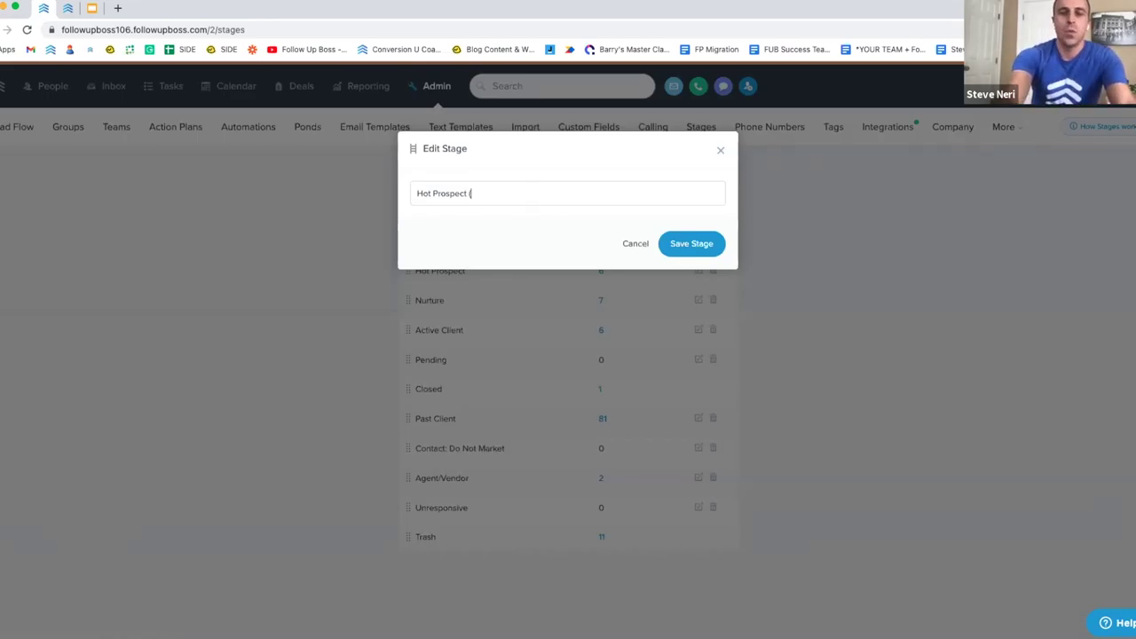
text(0-3 months))
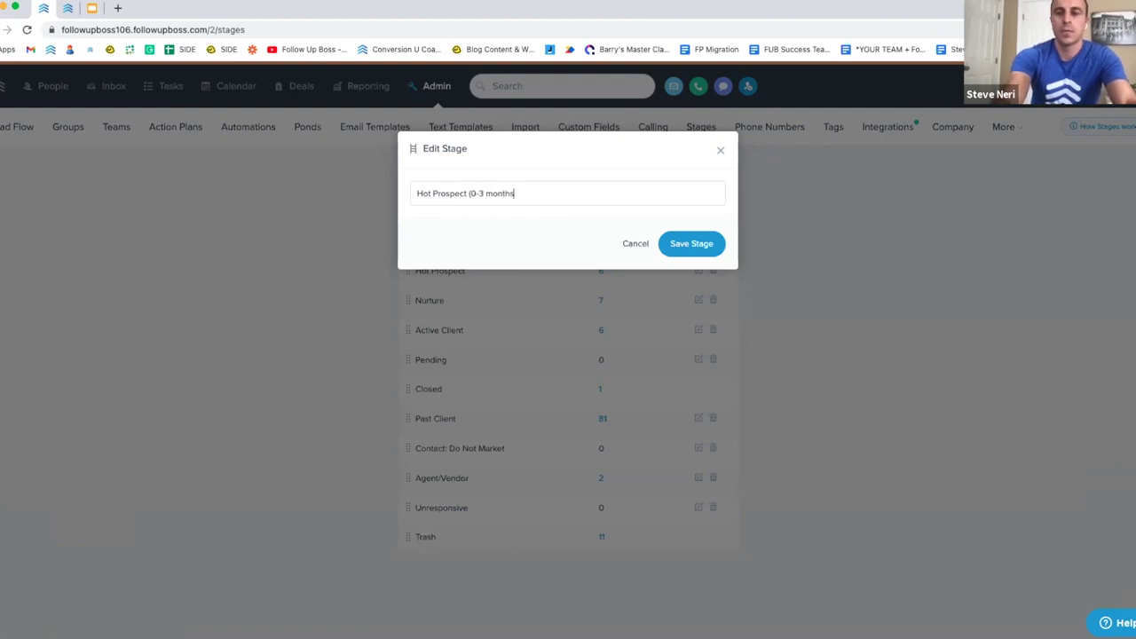
click(684, 249)
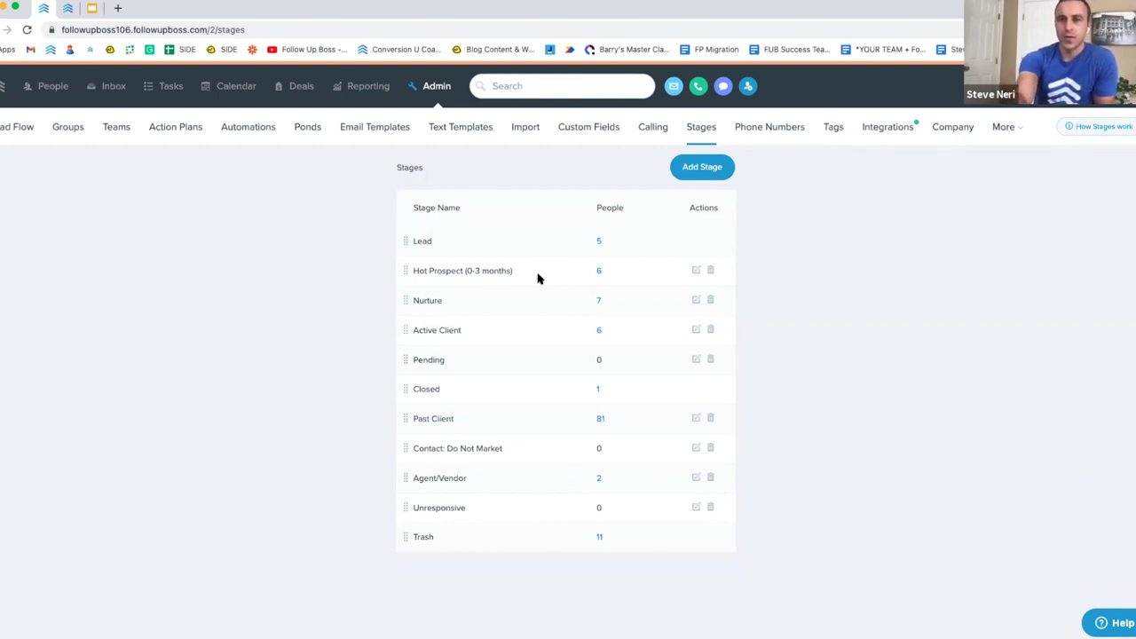
- Rename the Nurture stage to "Nurture (3+ months out)" and save it
click(696, 299)
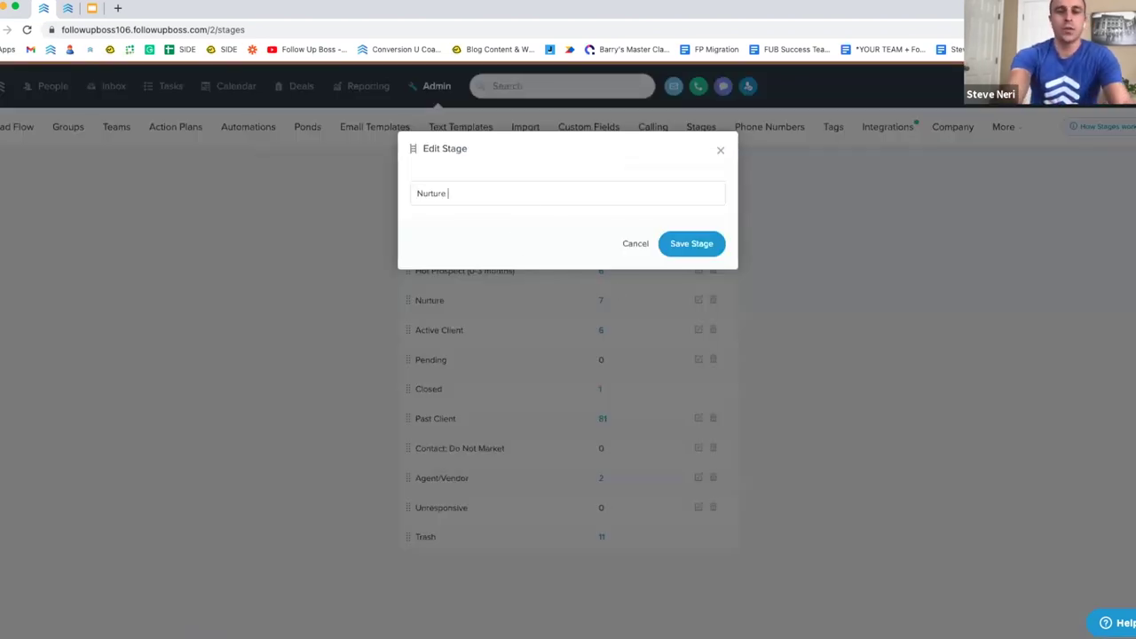
text((3+ )
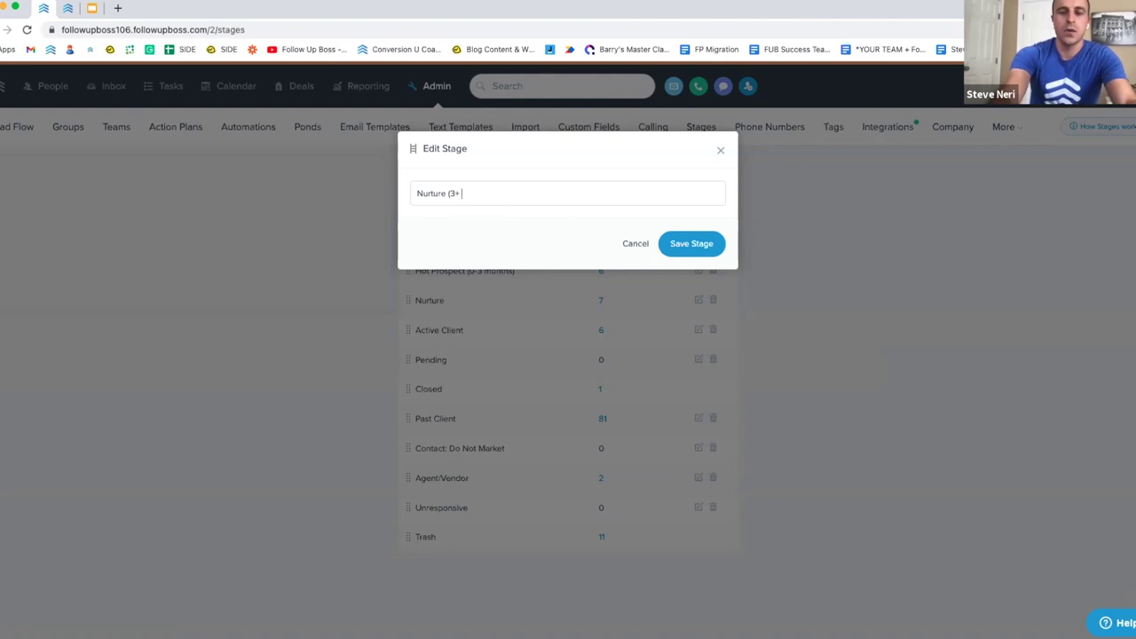
text(months out)
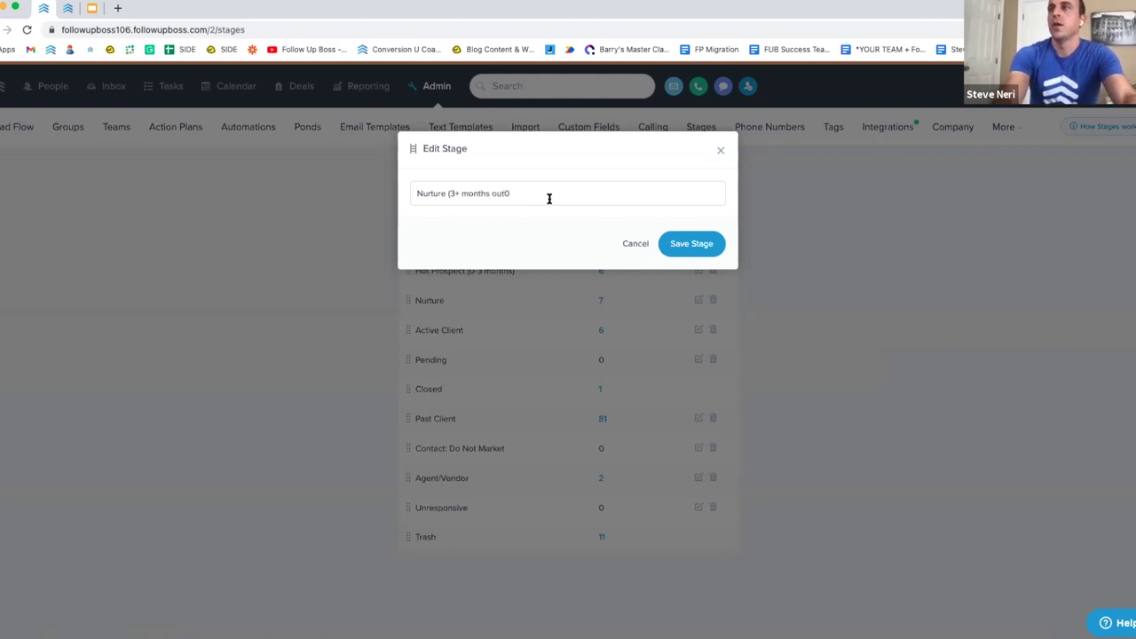
text())
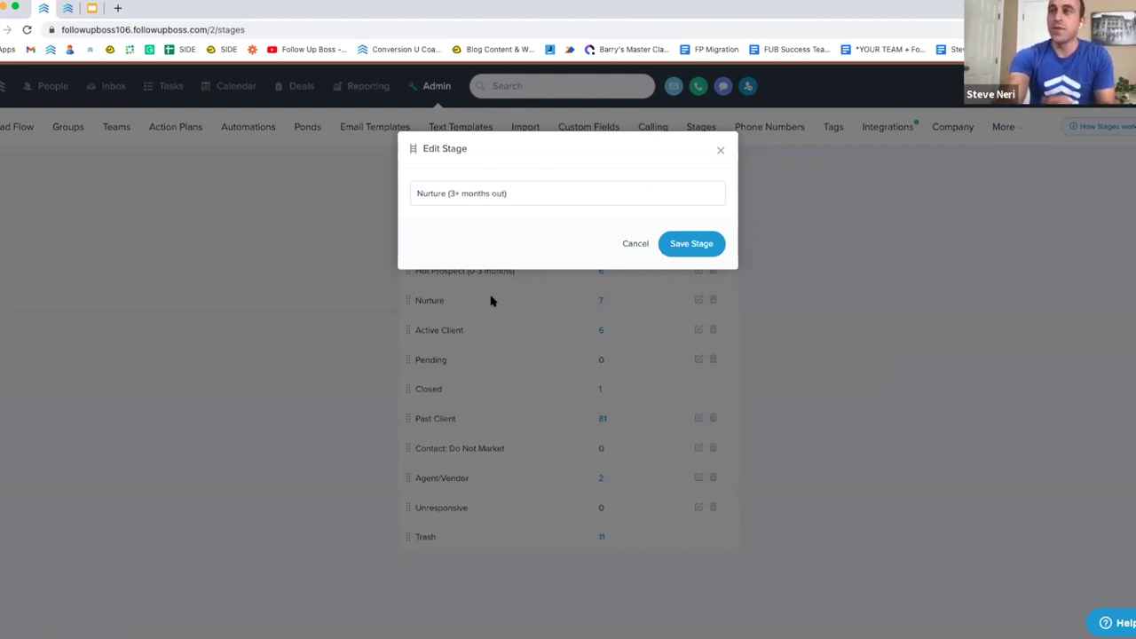
click(697, 243)
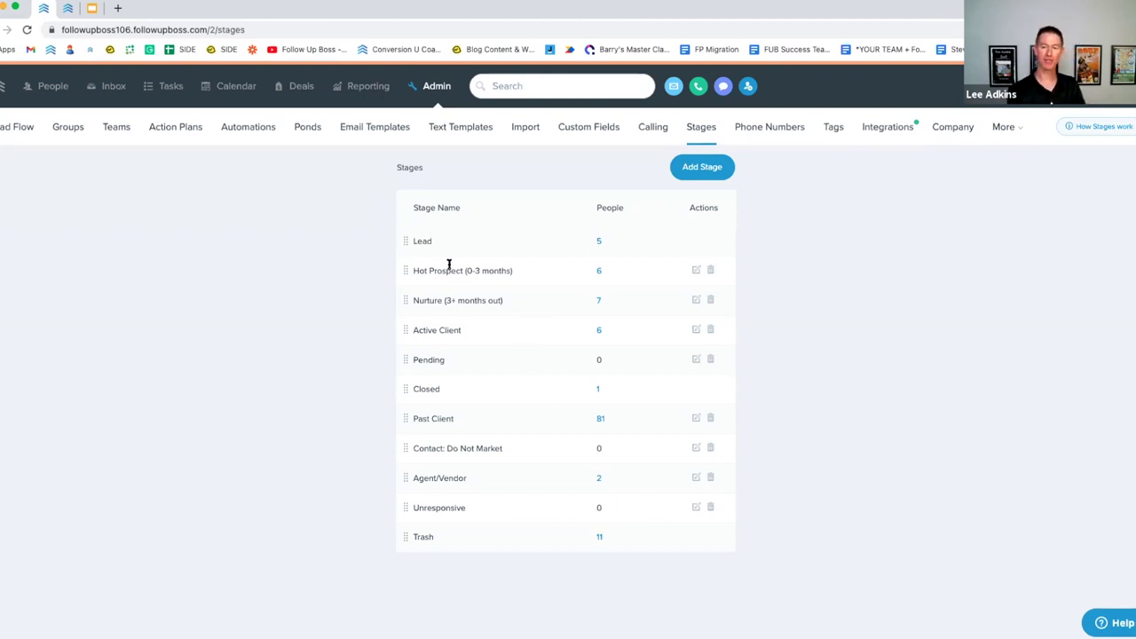
- Review the stage definitions in the Help Center article, select the article's web address, and return to the Stages page
drag(391, 196, 677, 561)
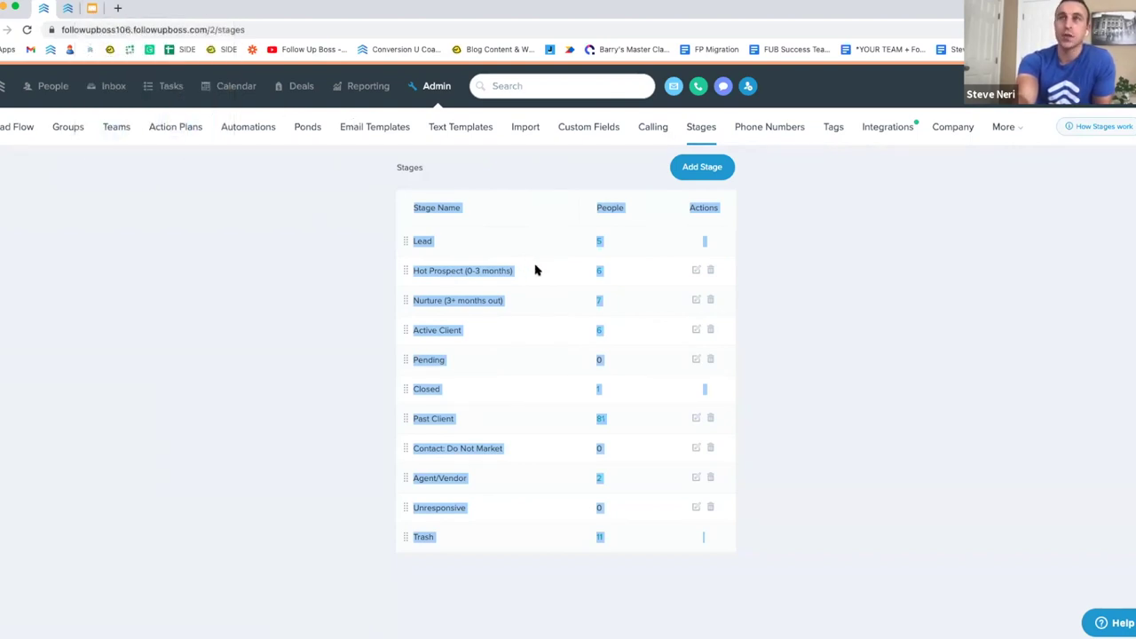
click(69, 11)
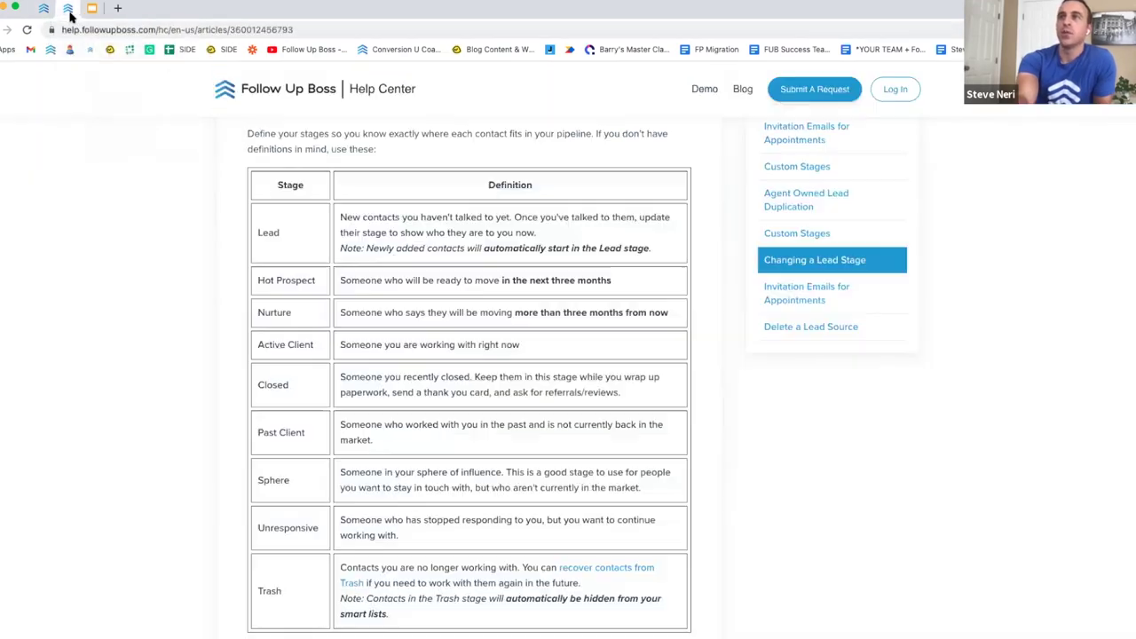
scroll(295, 174, down, 1)
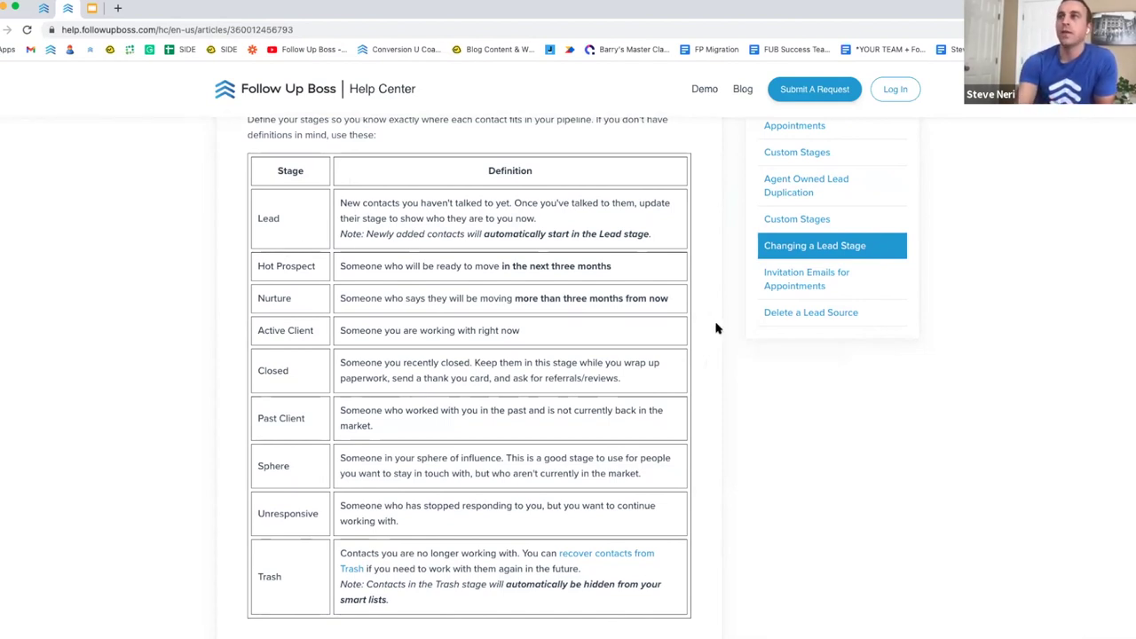
scroll(683, 264, down, 1)
scroll(683, 265, down, 1)
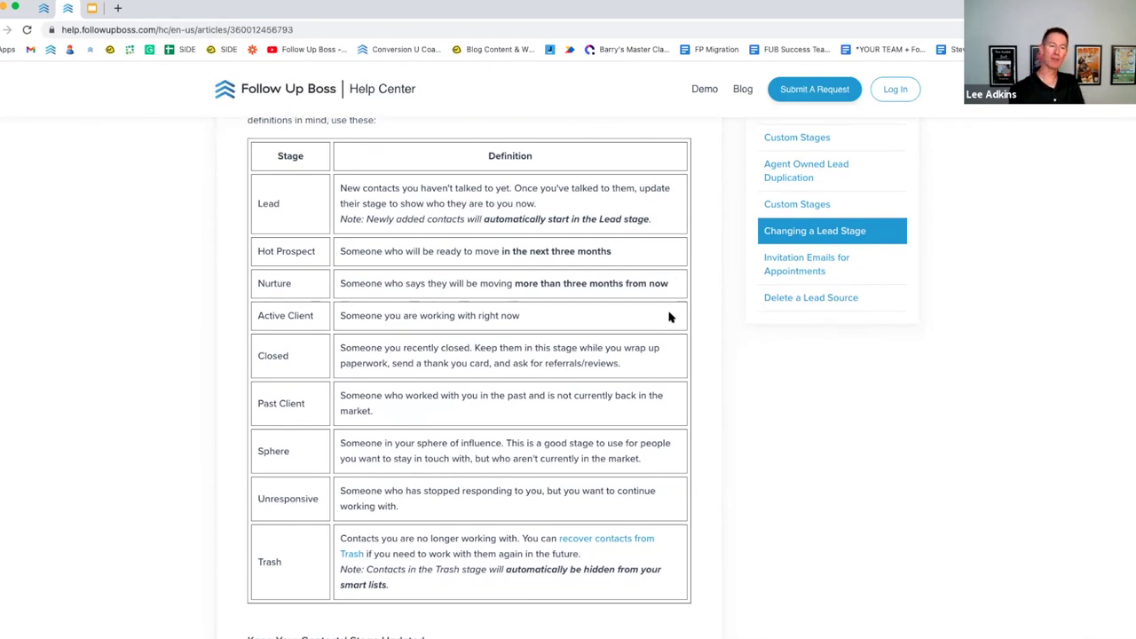
scroll(669, 316, up, 3)
click(220, 31)
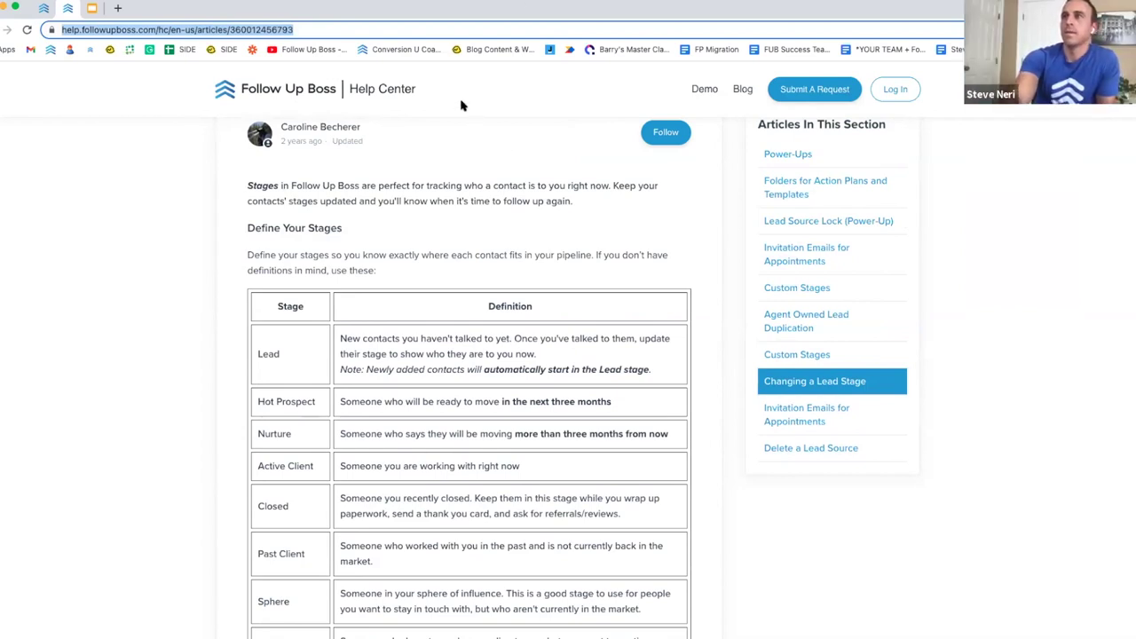
click(45, 8)
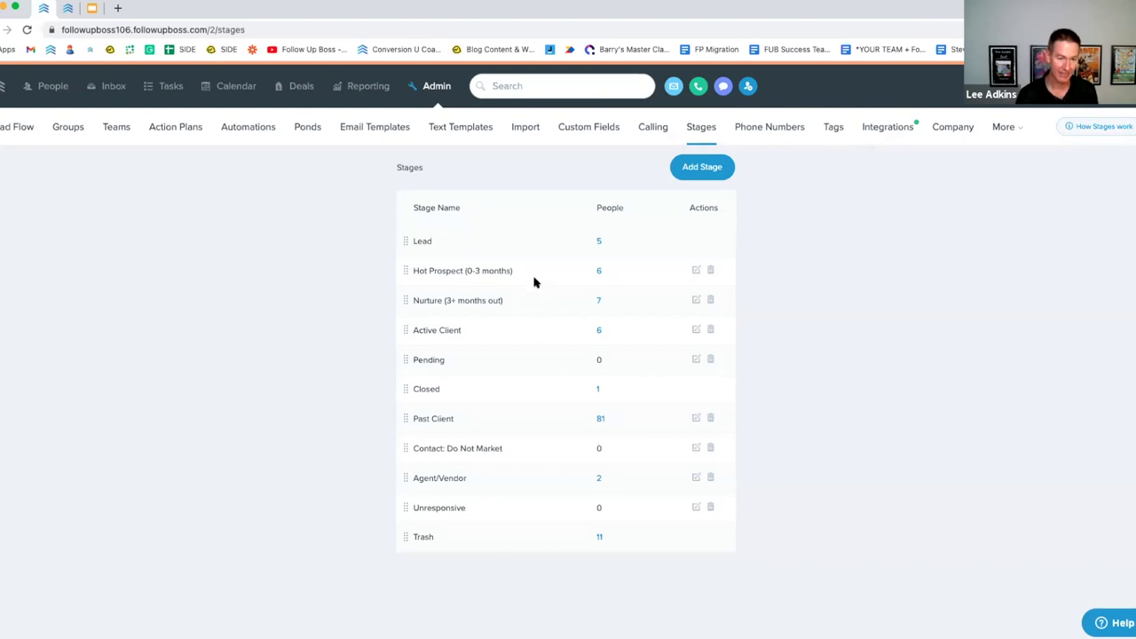
- Create a stage named "Warm (3-6 Months)" and place it between the Hot Prospect and Nurture stages
scroll(538, 305, down, 1)
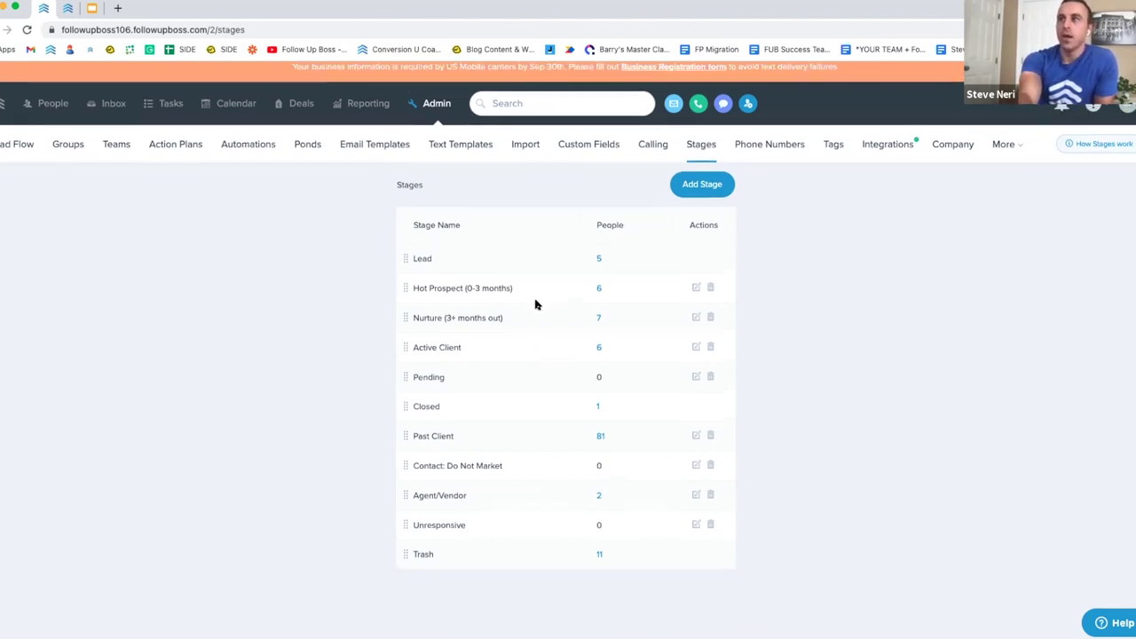
click(715, 183)
text(War)
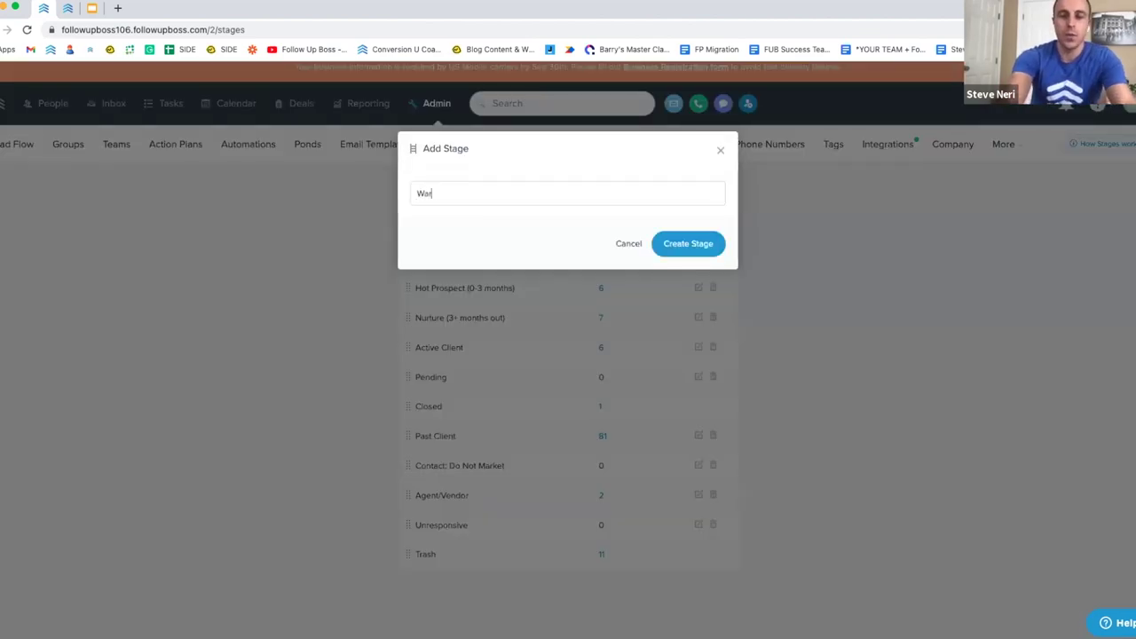
text(m (3-6)
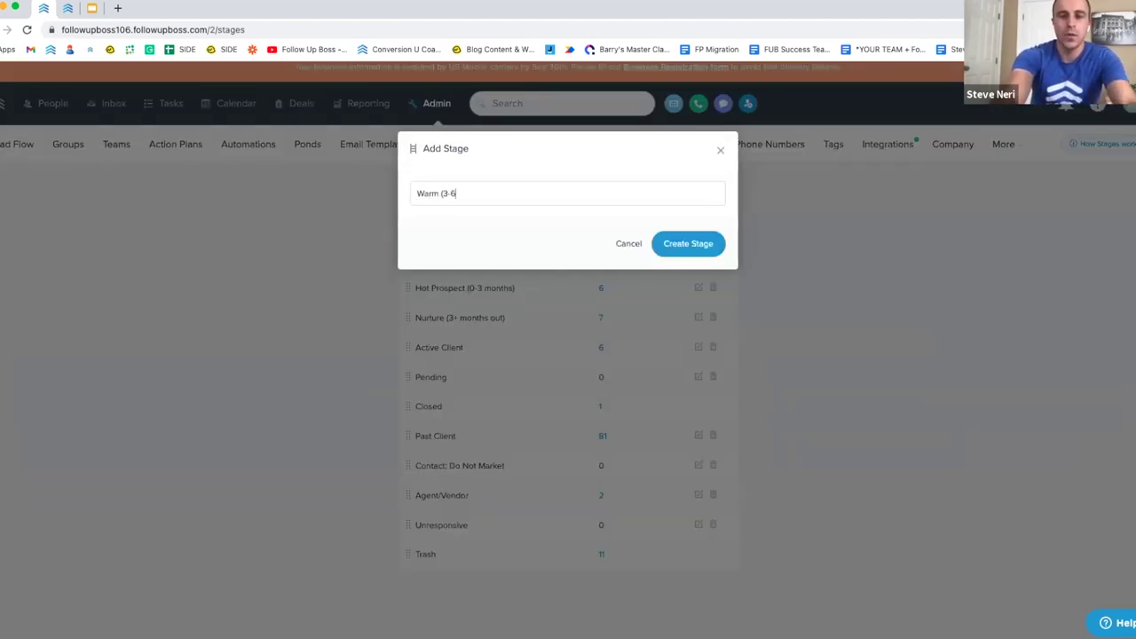
text( Months))
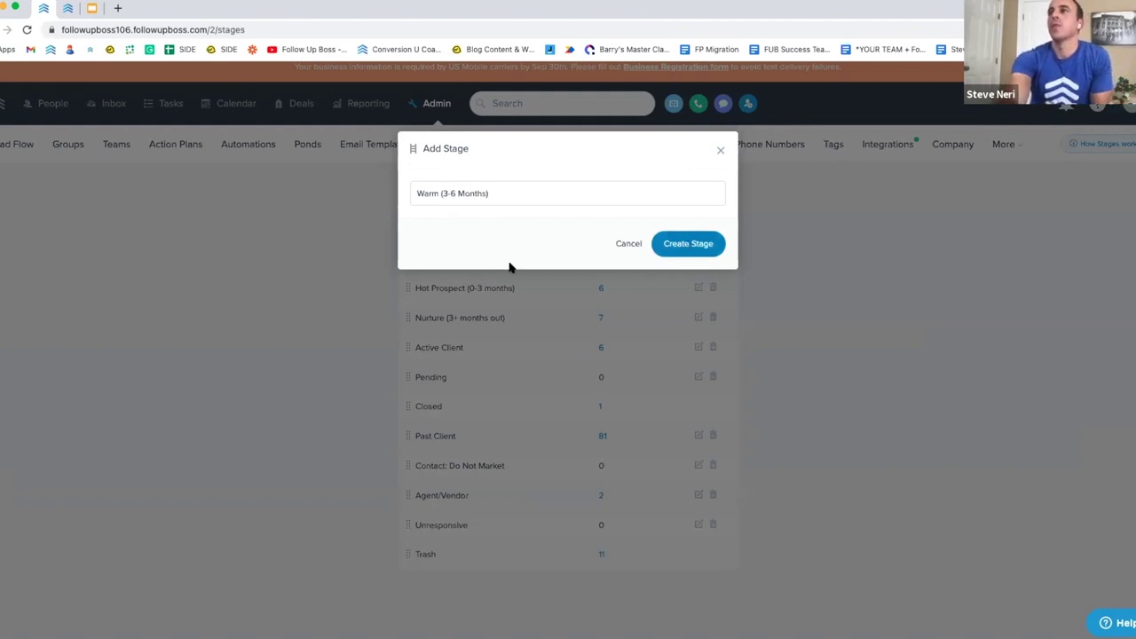
key(Return)
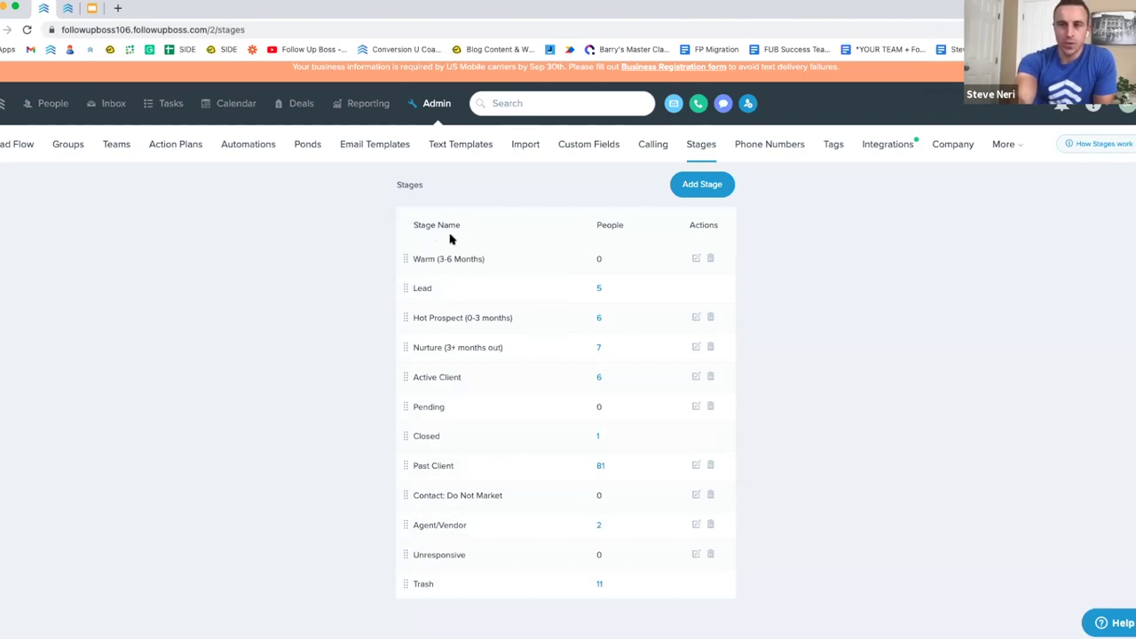
drag(406, 258, 427, 318)
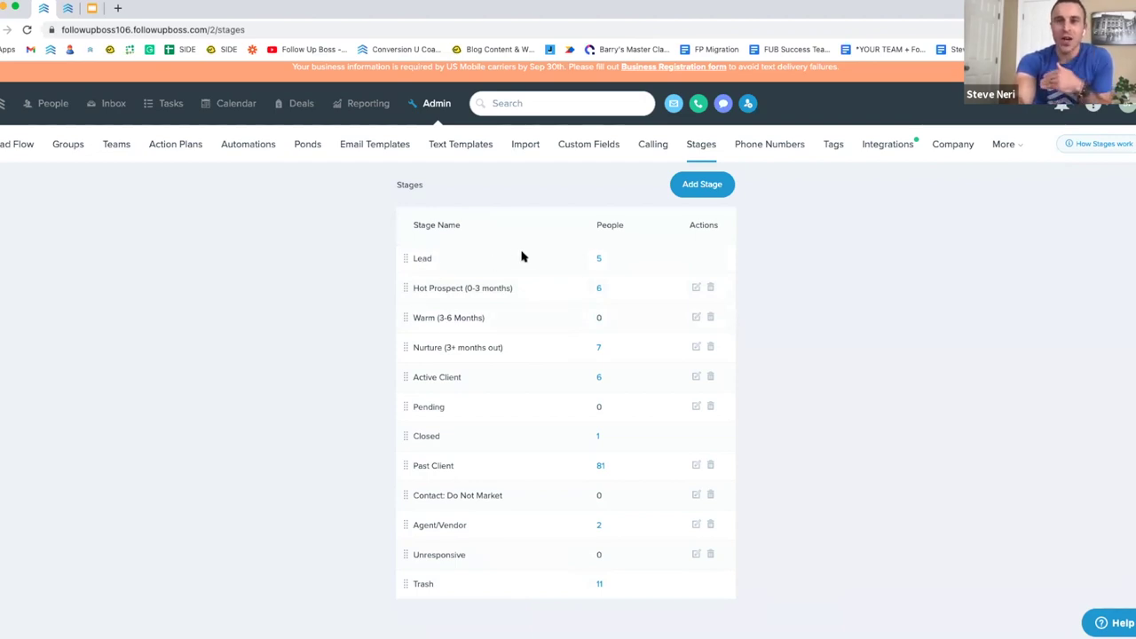
mouse_move(408, 257)
mouse_down()
mouse_move(408, 327)
mouse_move(411, 266)
mouse_up()
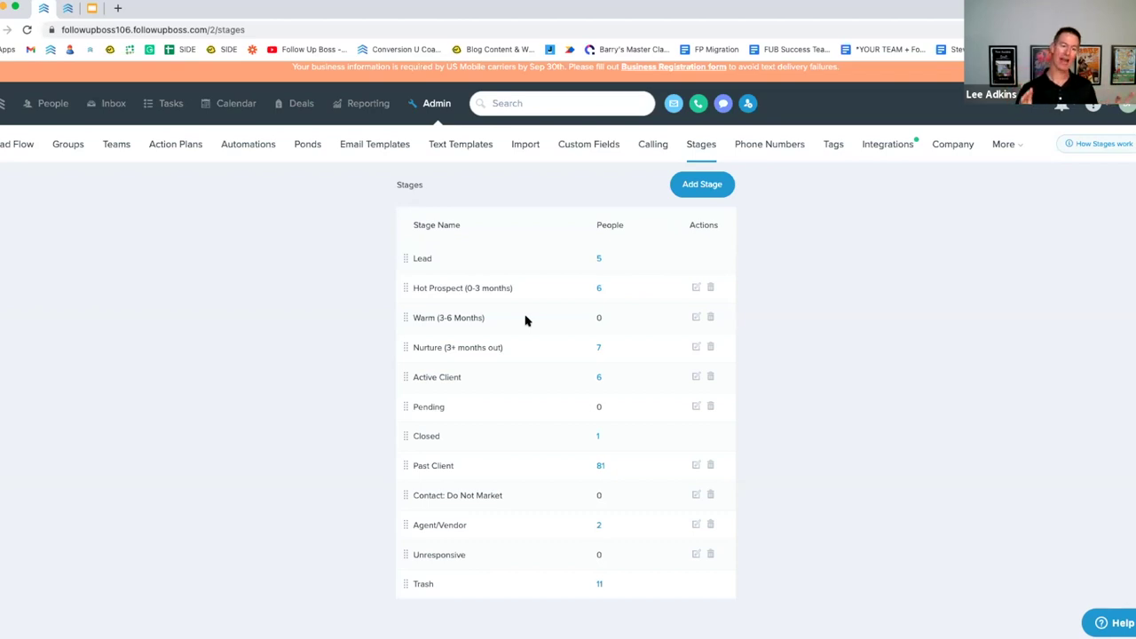
scroll(520, 353, down, 1)
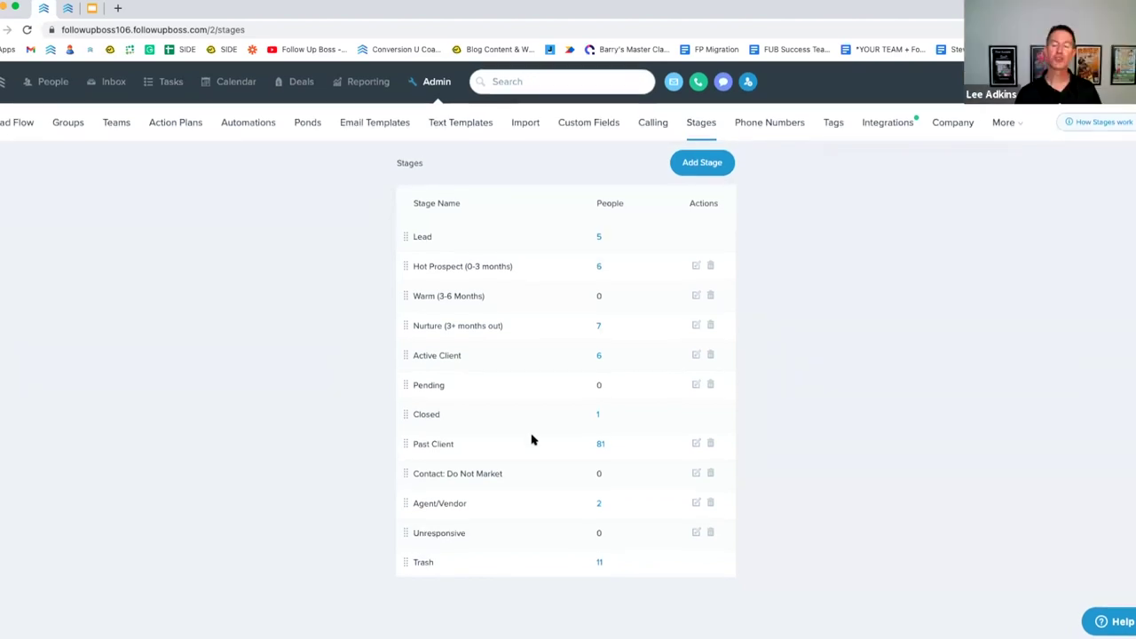
scroll(532, 440, up, 1)
scroll(532, 440, down, 1)
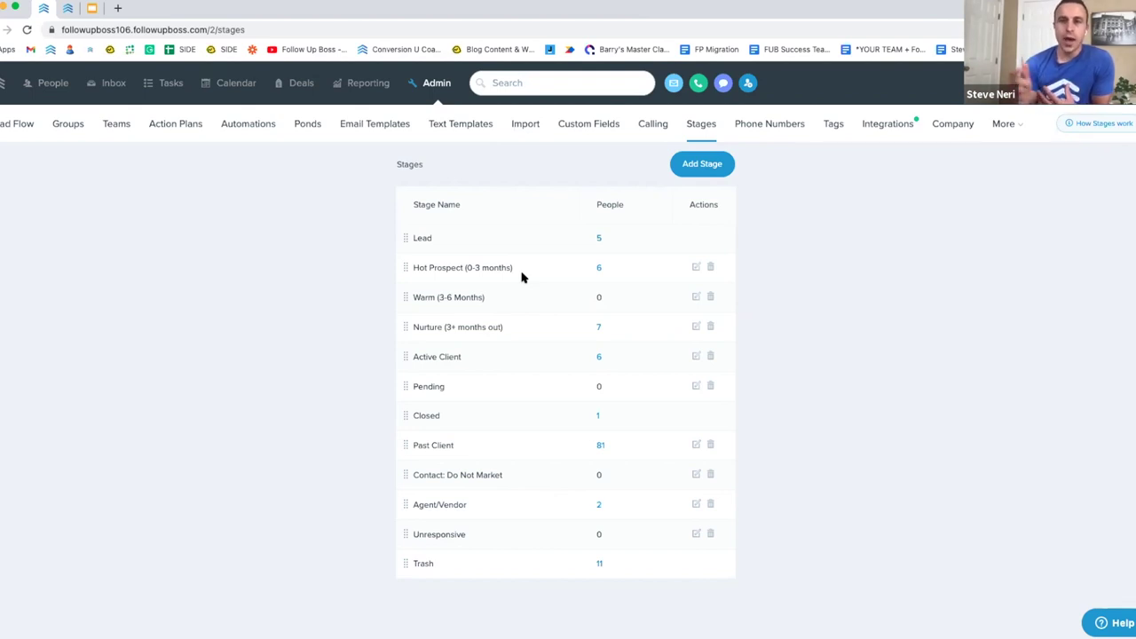
- Open the Hot/2xs Week smart list of people and examine its Last Communication and Stage filters
click(44, 93)
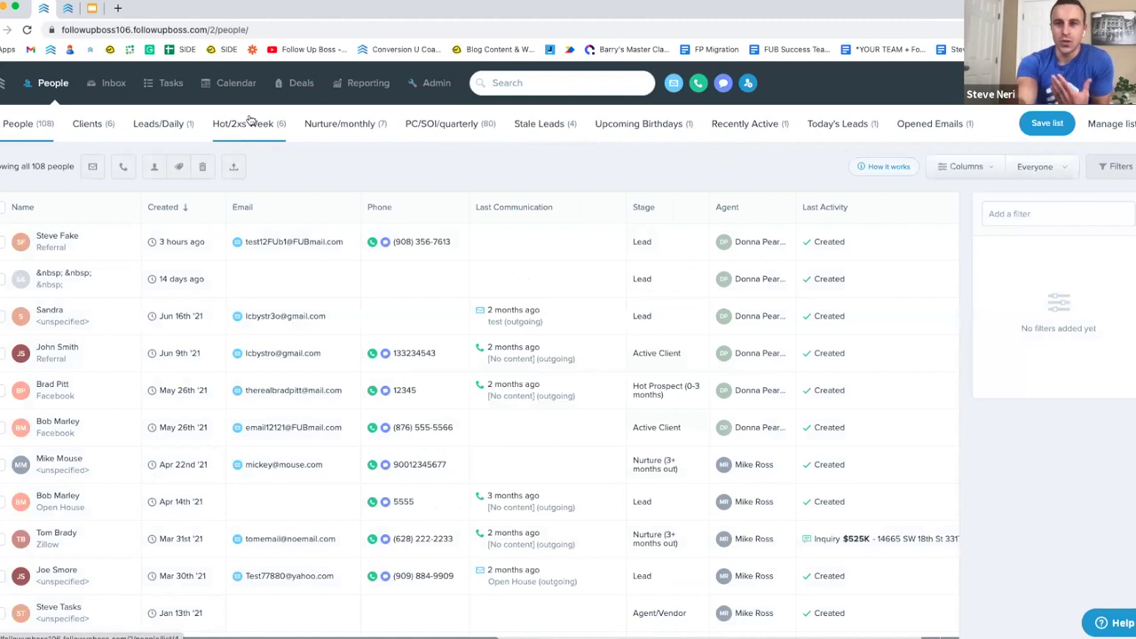
click(238, 127)
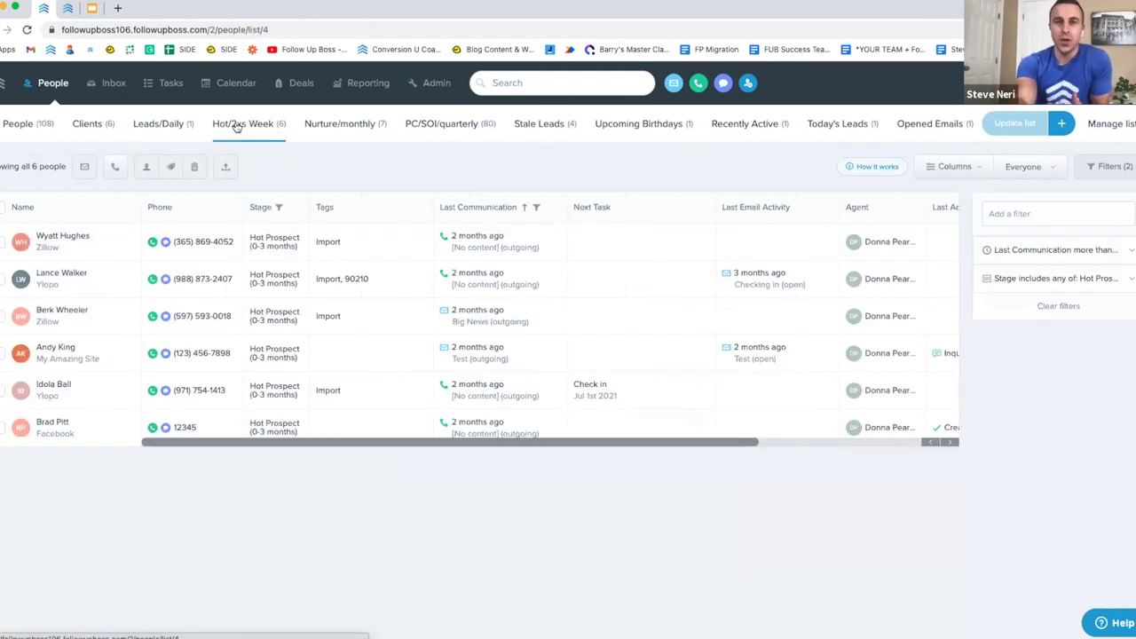
click(1092, 277)
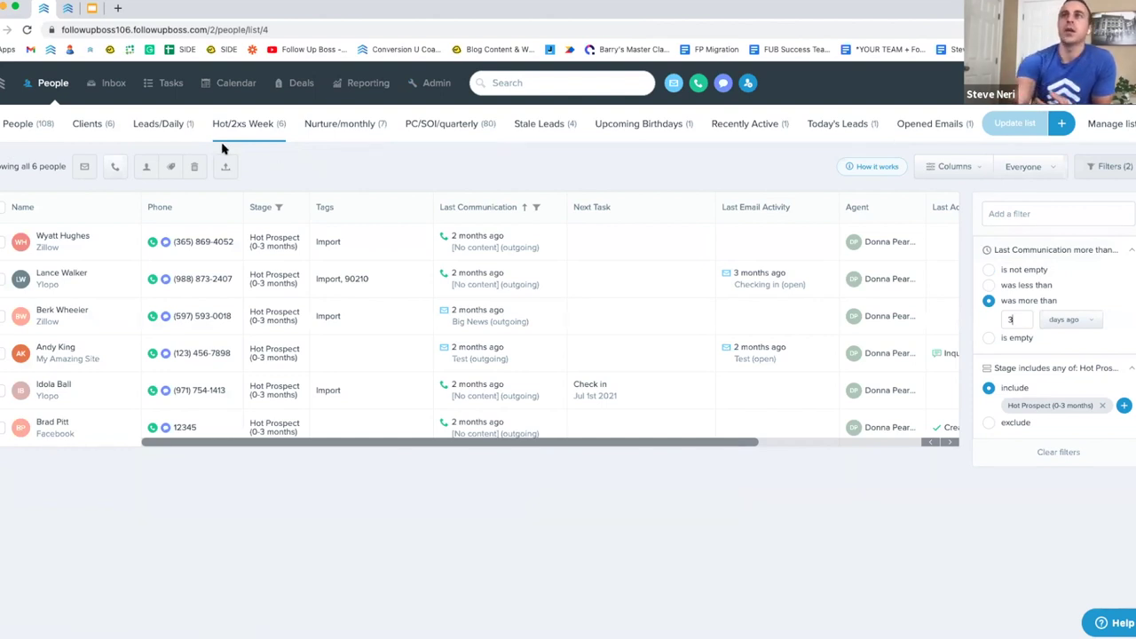
click(182, 133)
click(278, 135)
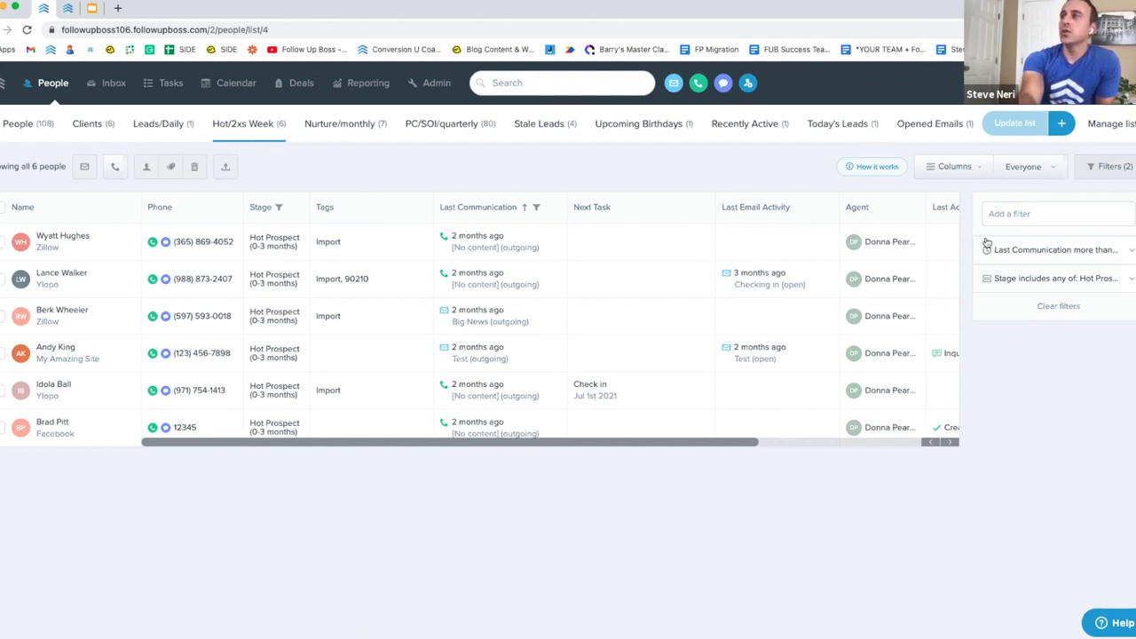
click(1045, 254)
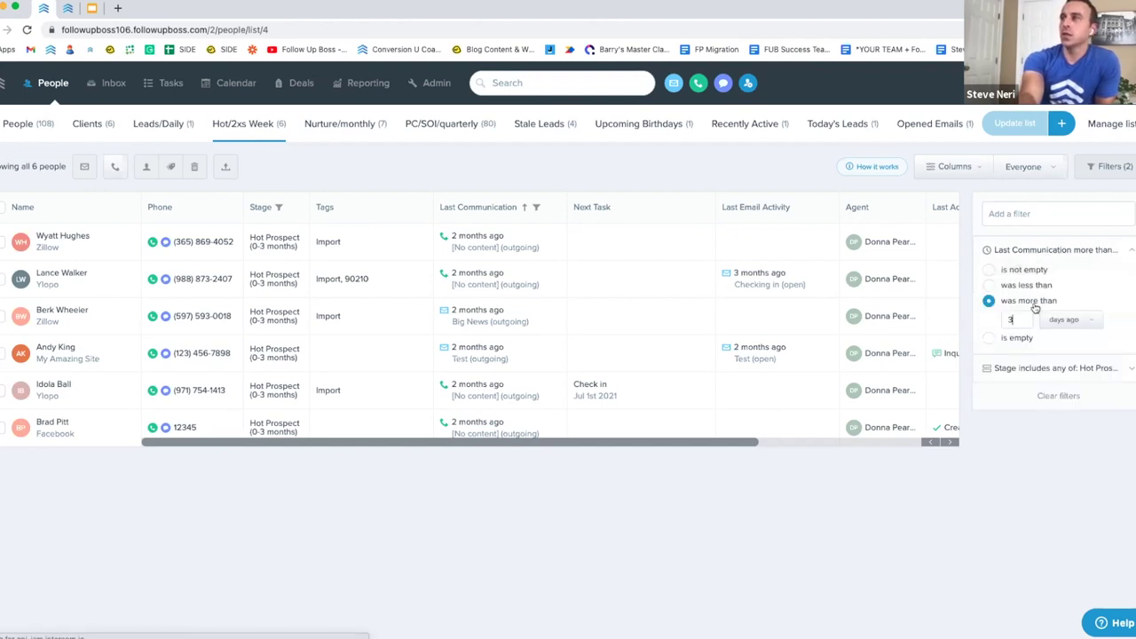
click(1033, 367)
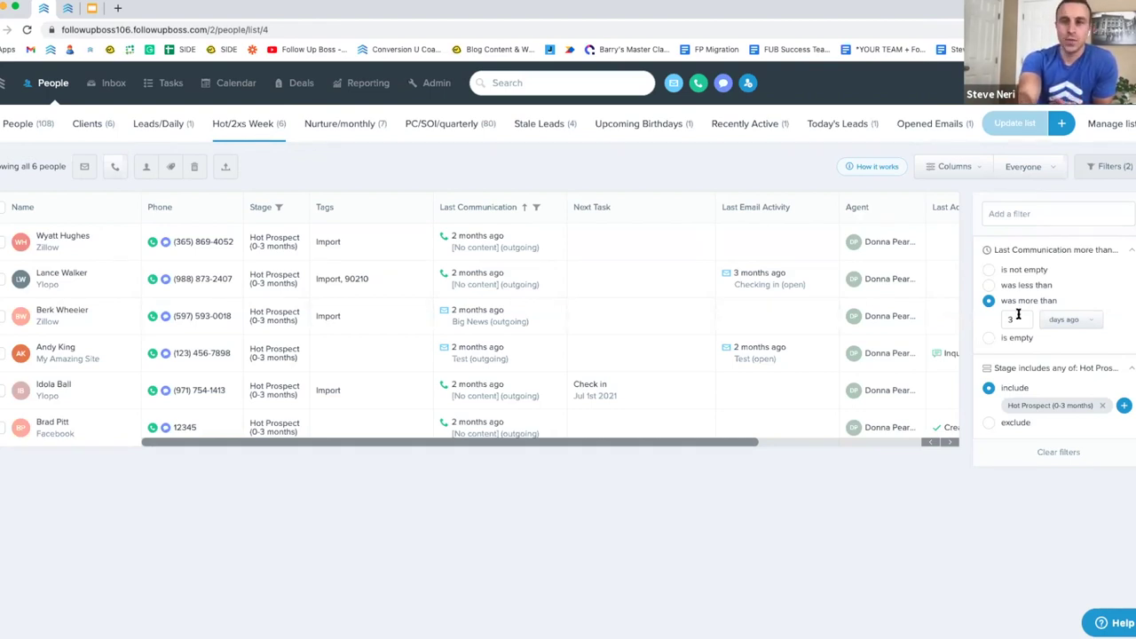
- Open the Nurture/monthly smart list and examine its Stage and Last Communication filter settings
click(354, 134)
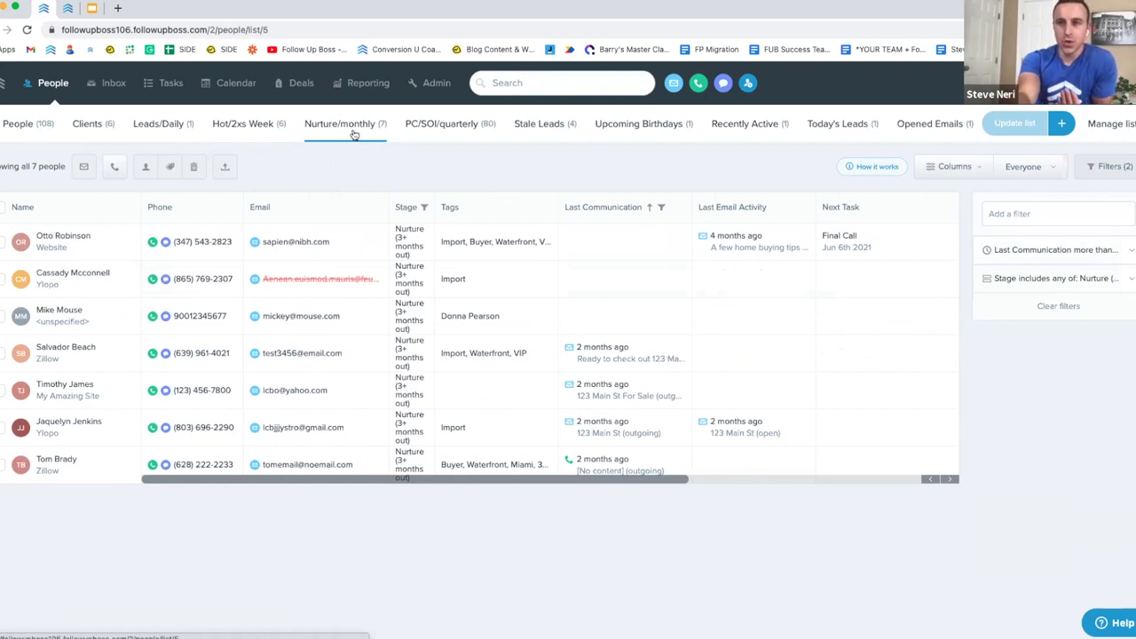
click(1047, 278)
click(1042, 251)
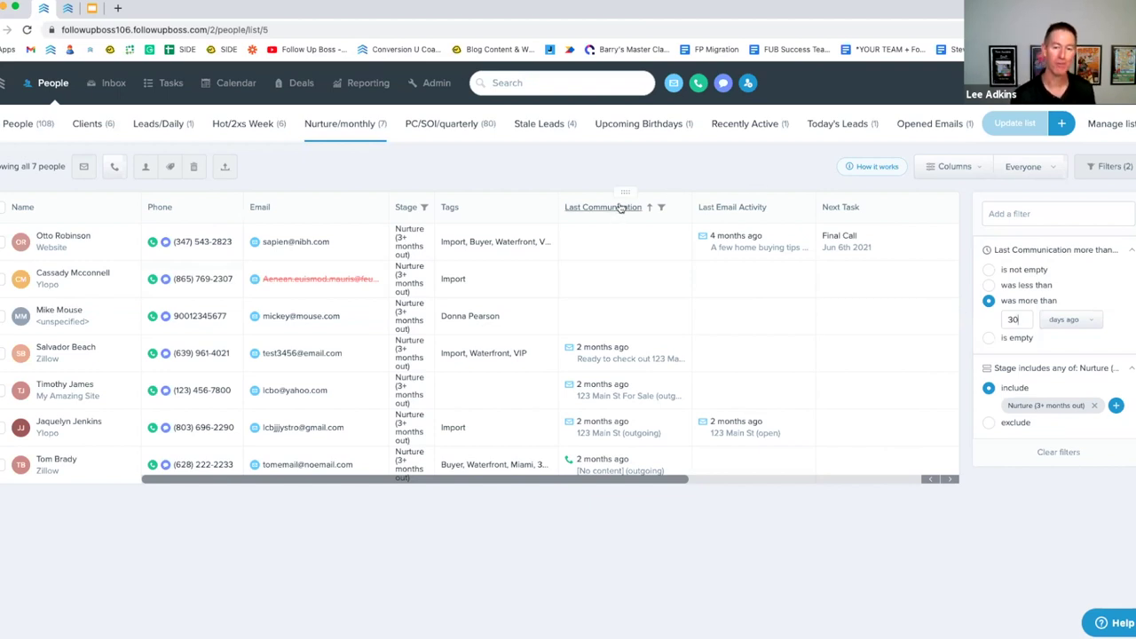
- Open the contact in the Leads/Daily smart list and view the email and text message composers
click(173, 129)
click(64, 242)
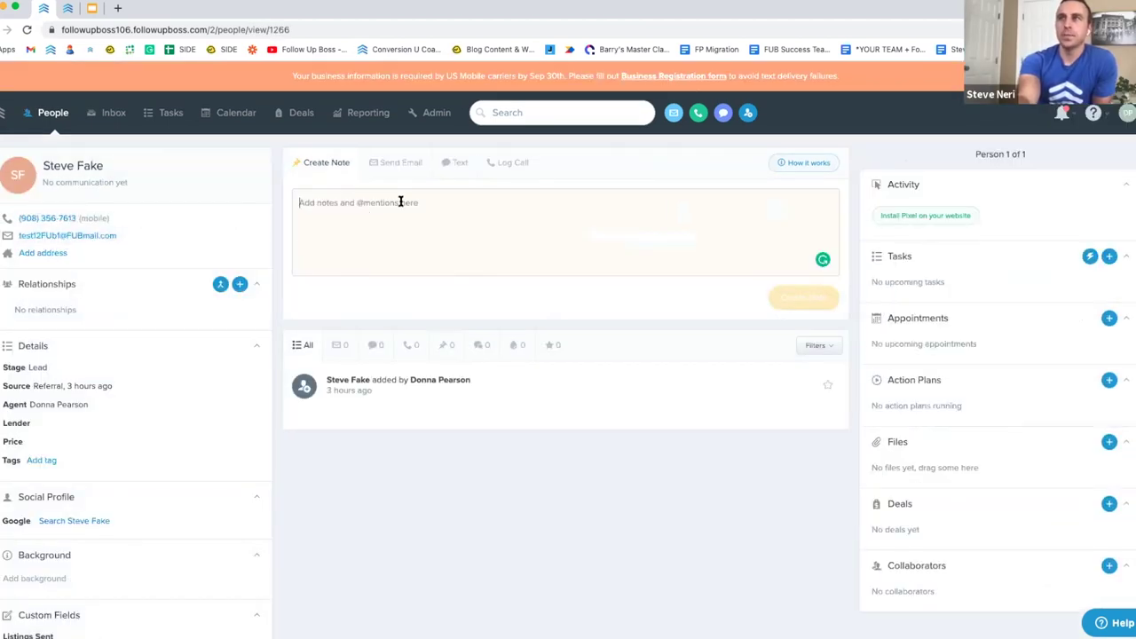
click(396, 162)
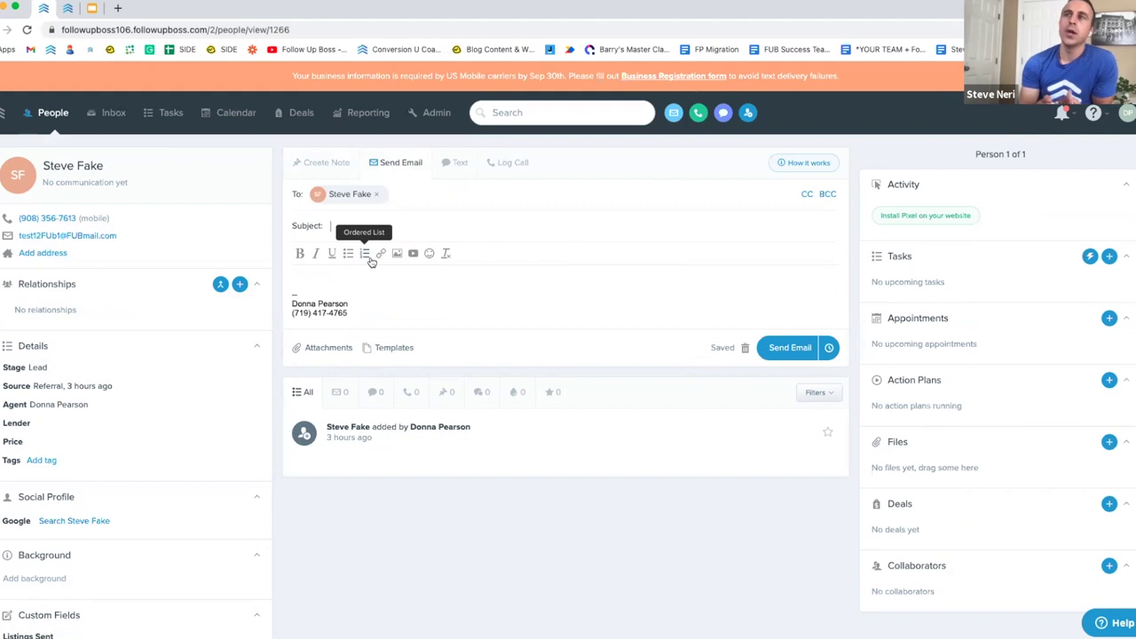
click(455, 162)
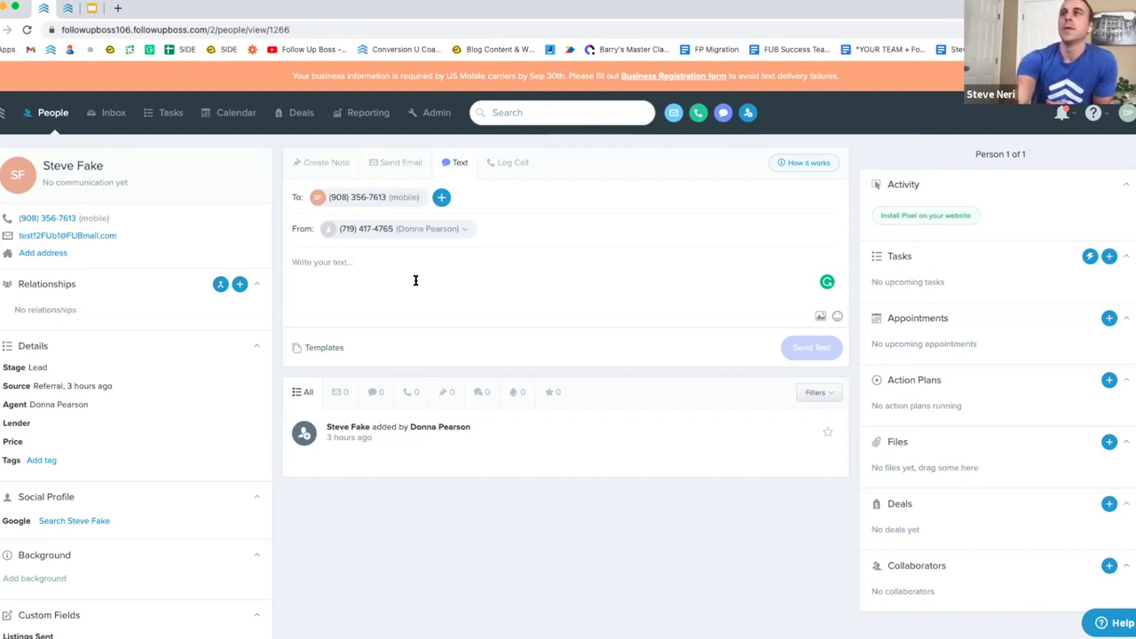
- View the contact's call logging options and the list of stages available for the contact
click(505, 169)
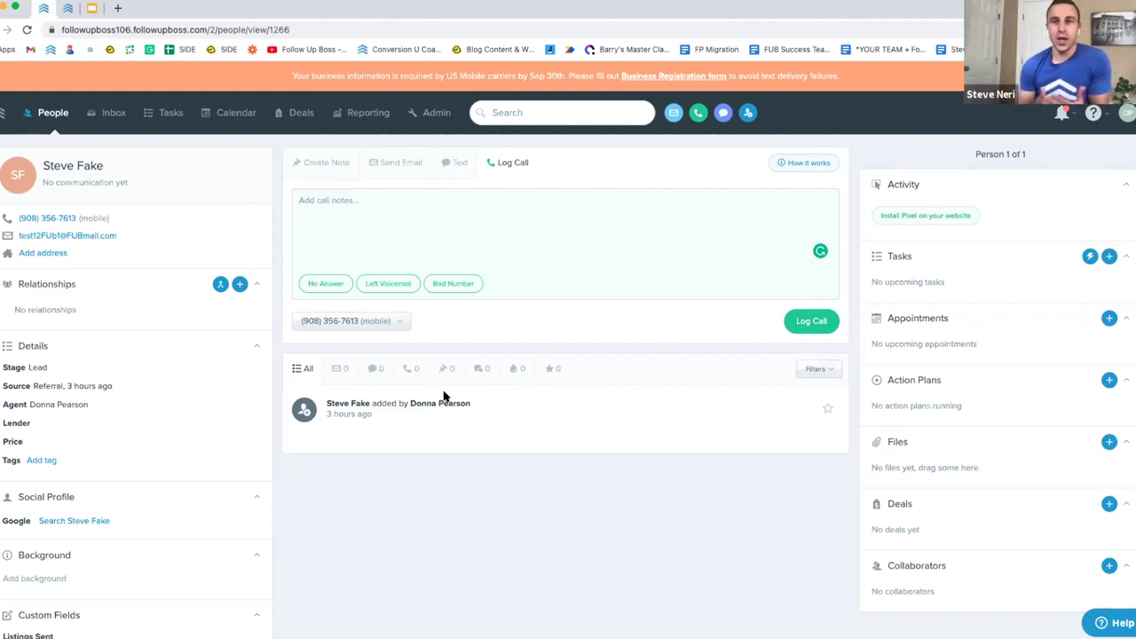
click(152, 373)
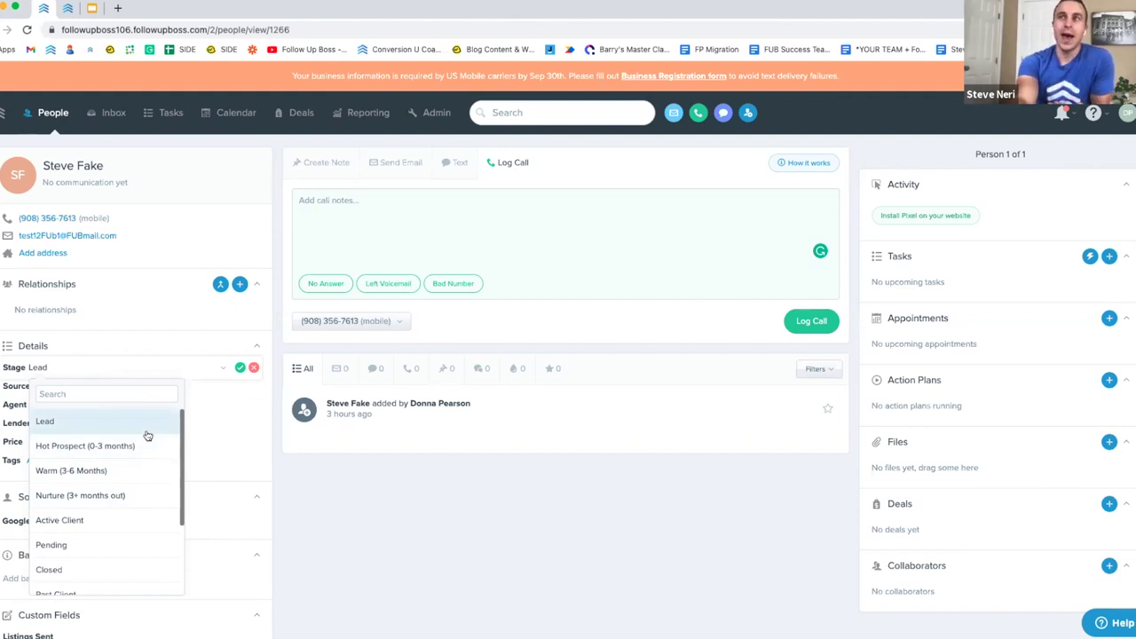
click(572, 235)
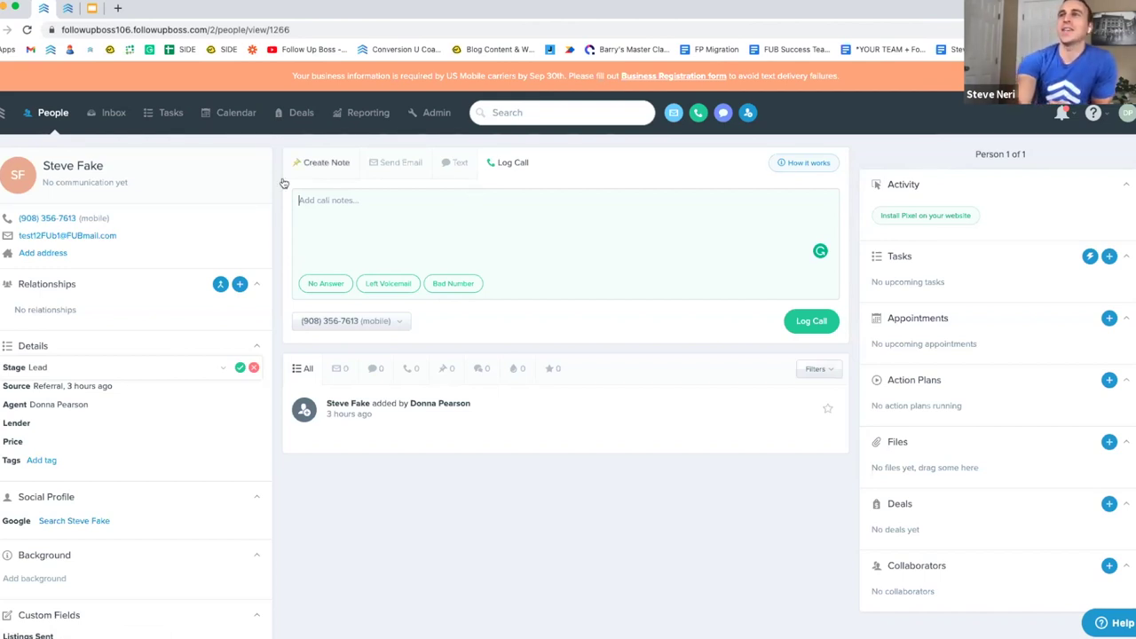
- Open the Hot/2xs Week smart list and add the Last Sent Email column to it
click(46, 113)
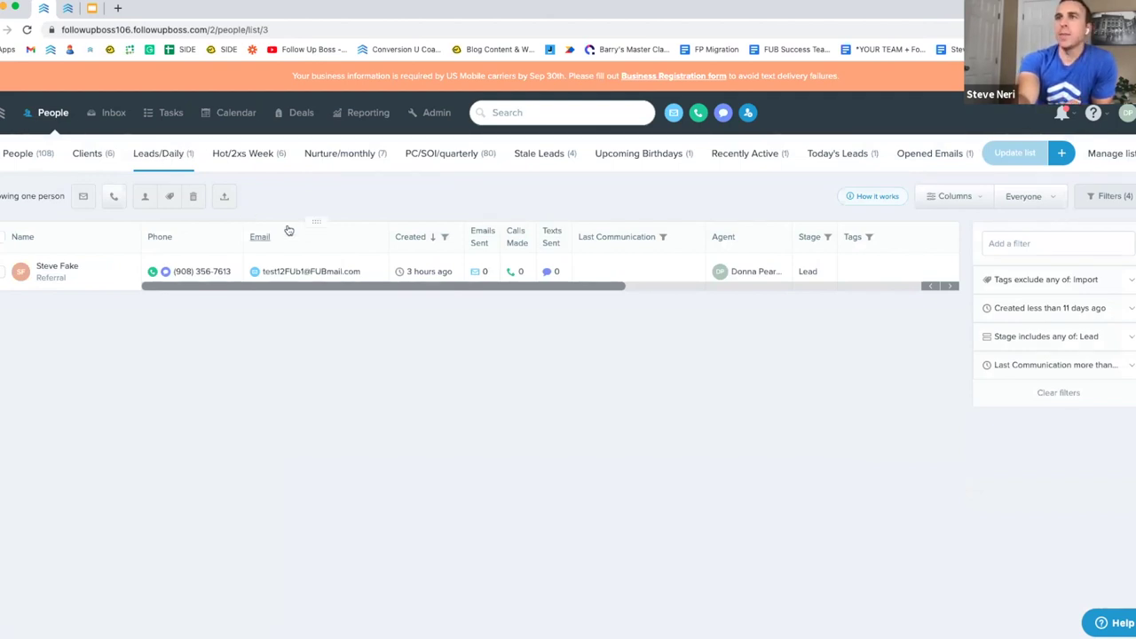
click(206, 160)
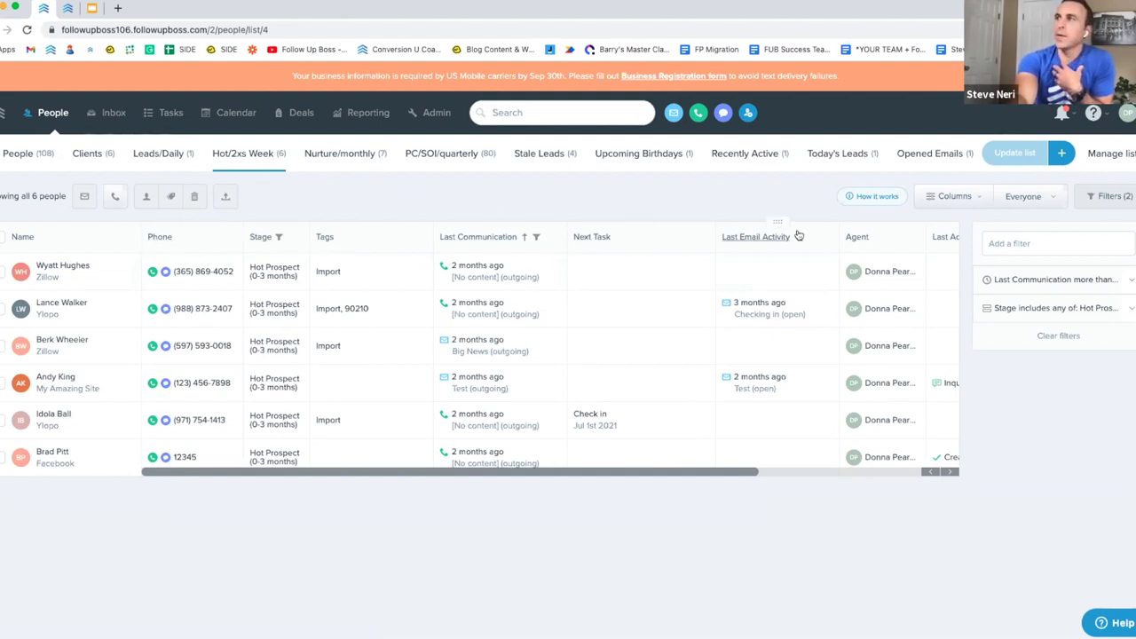
click(965, 197)
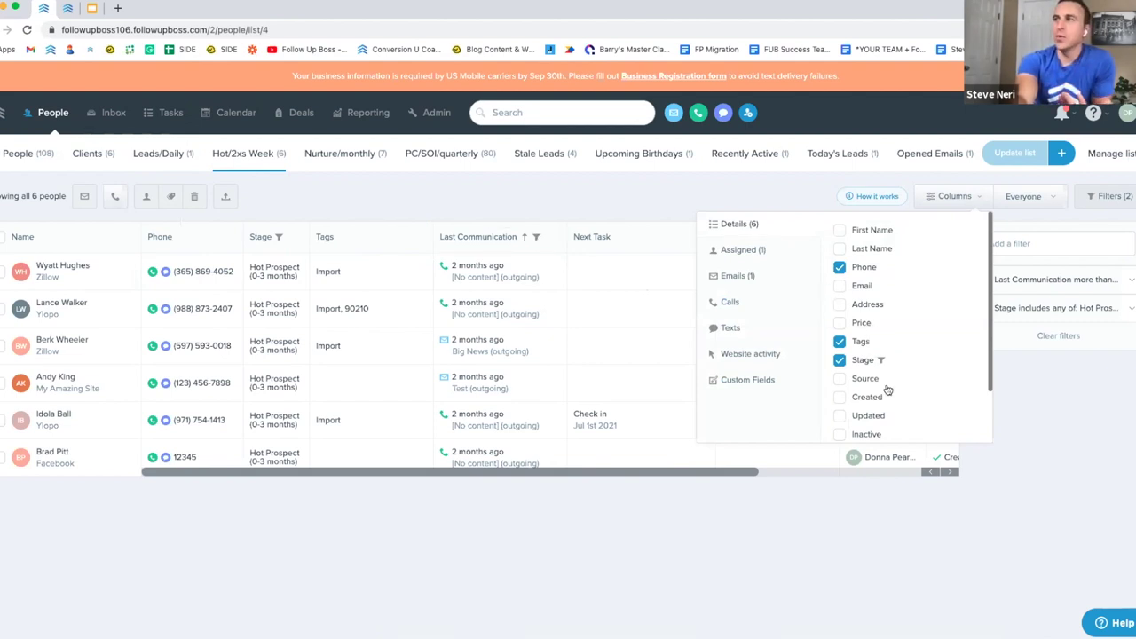
scroll(887, 388, down, 3)
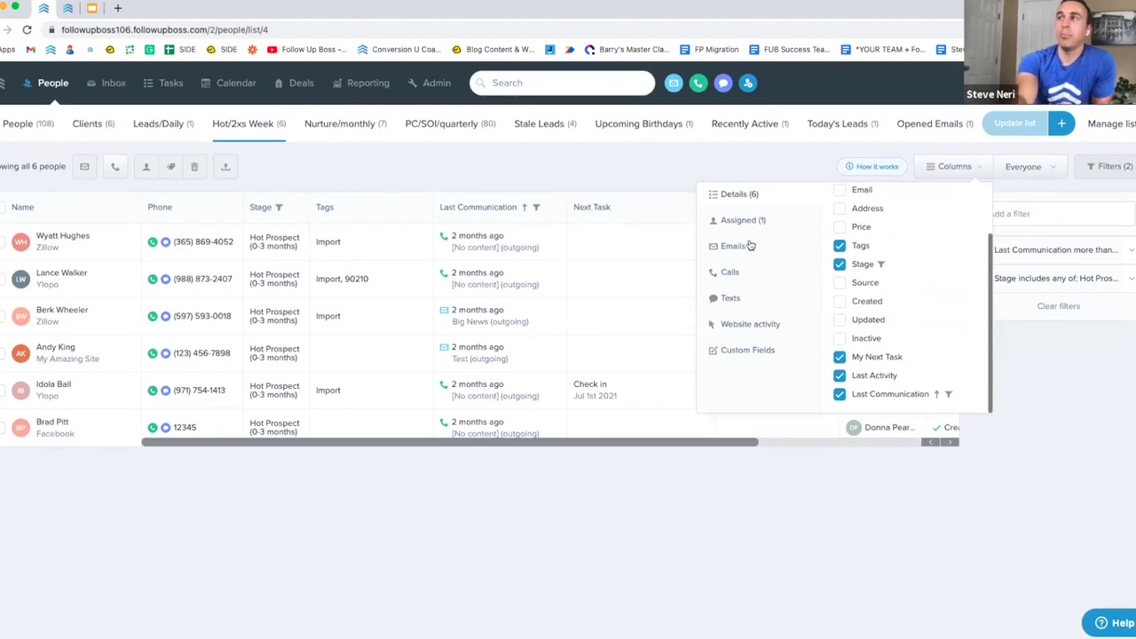
click(745, 245)
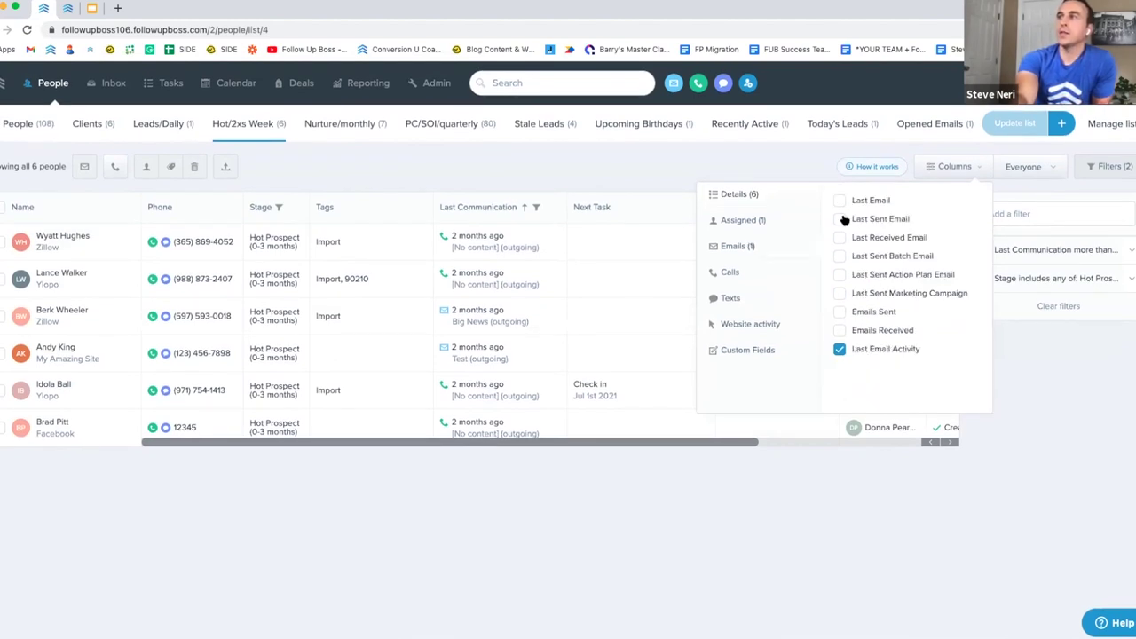
click(839, 218)
click(622, 188)
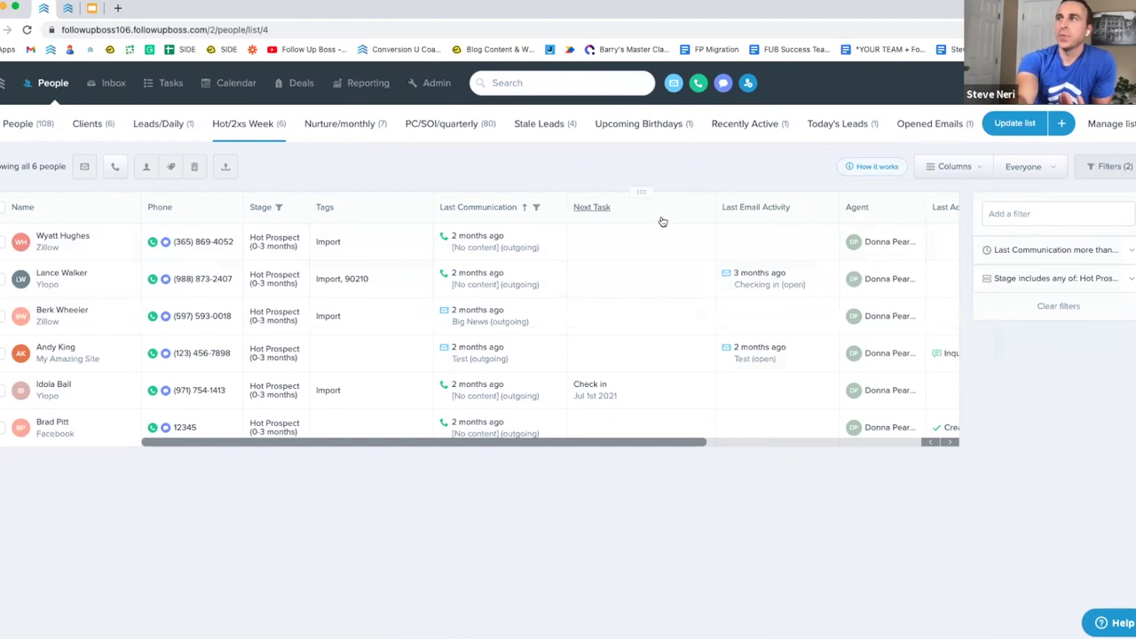
- Move the Last Email Activity column directly after the Phone column and narrow it slightly
scroll(659, 221, right, 3)
mouse_move(665, 190)
mouse_down()
mouse_move(272, 211)
mouse_move(203, 198)
mouse_move(291, 193)
mouse_up()
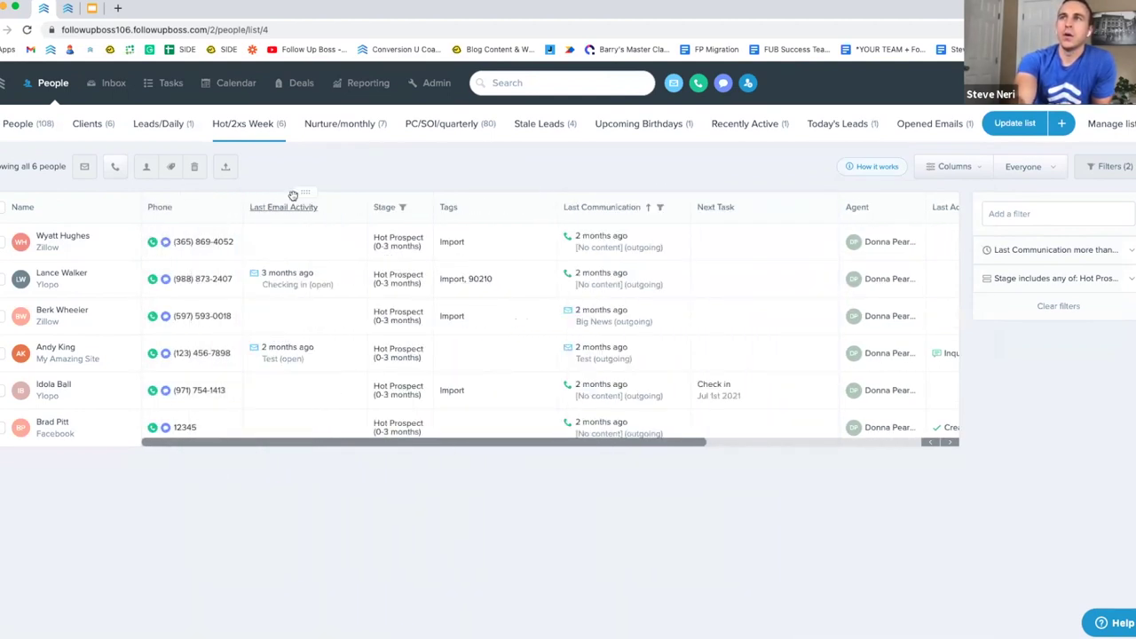
drag(366, 205, 359, 205)
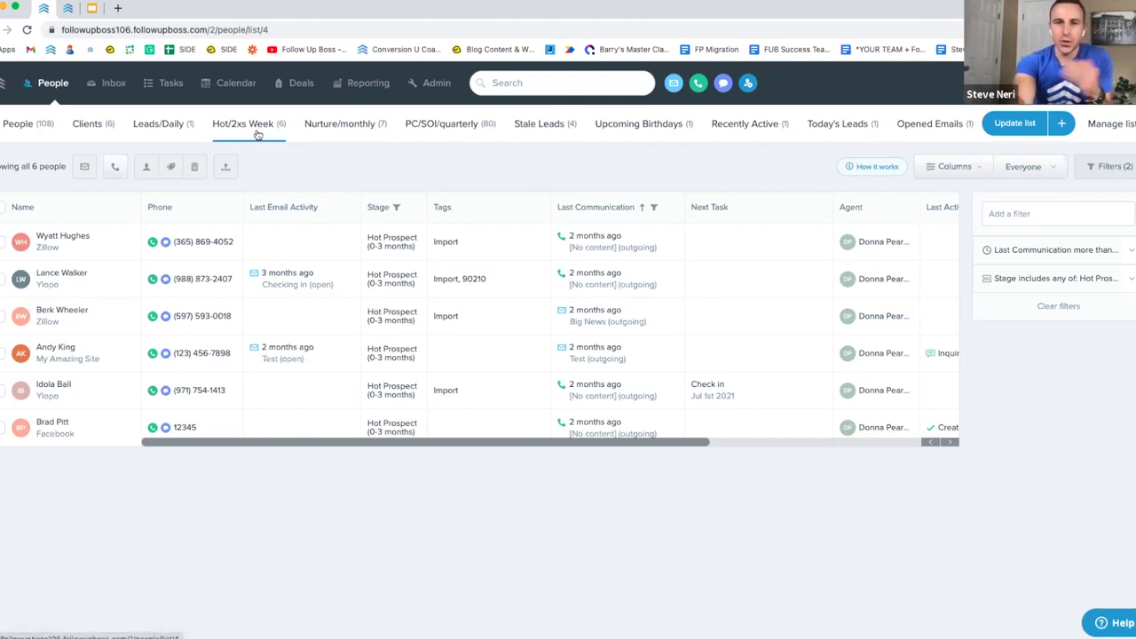
- Set the Last Communication filter to more than 6 days ago and save the changes to the Hot/2xs Week list
click(1052, 257)
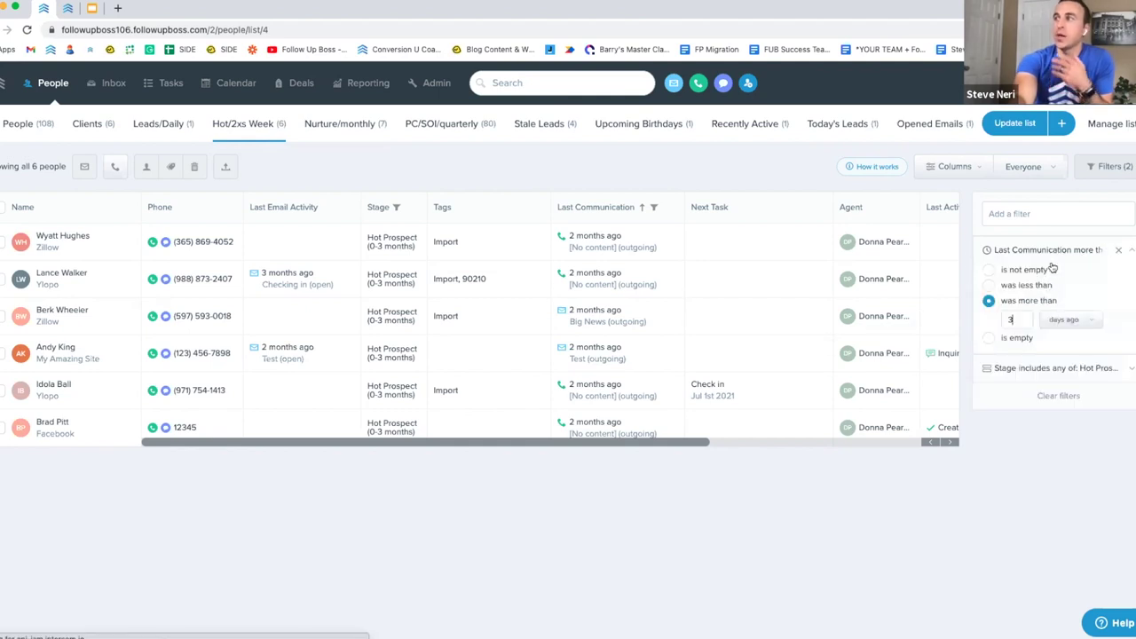
key(BackSpace)
text(6)
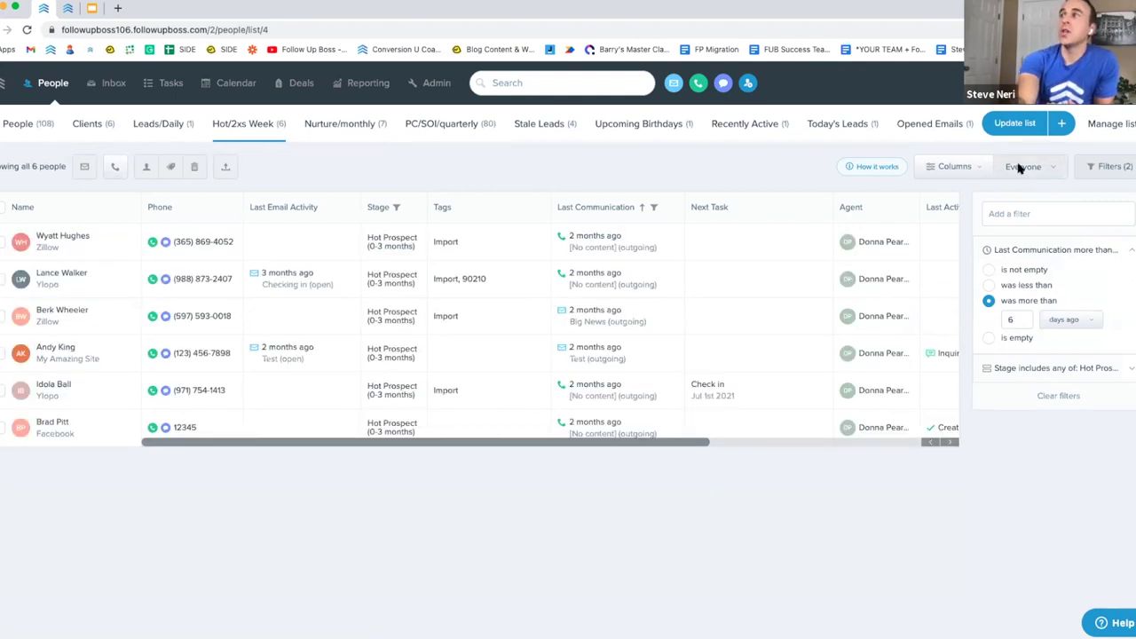
click(992, 124)
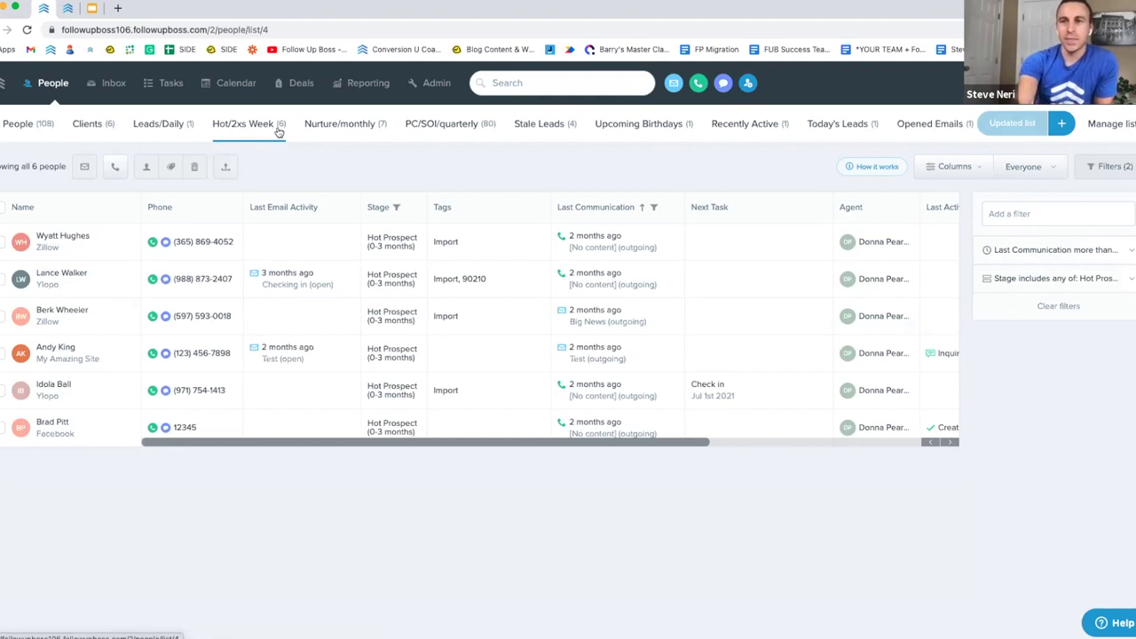
- View the options for saving the current filters as a new smart list, and leave without saving
click(1064, 126)
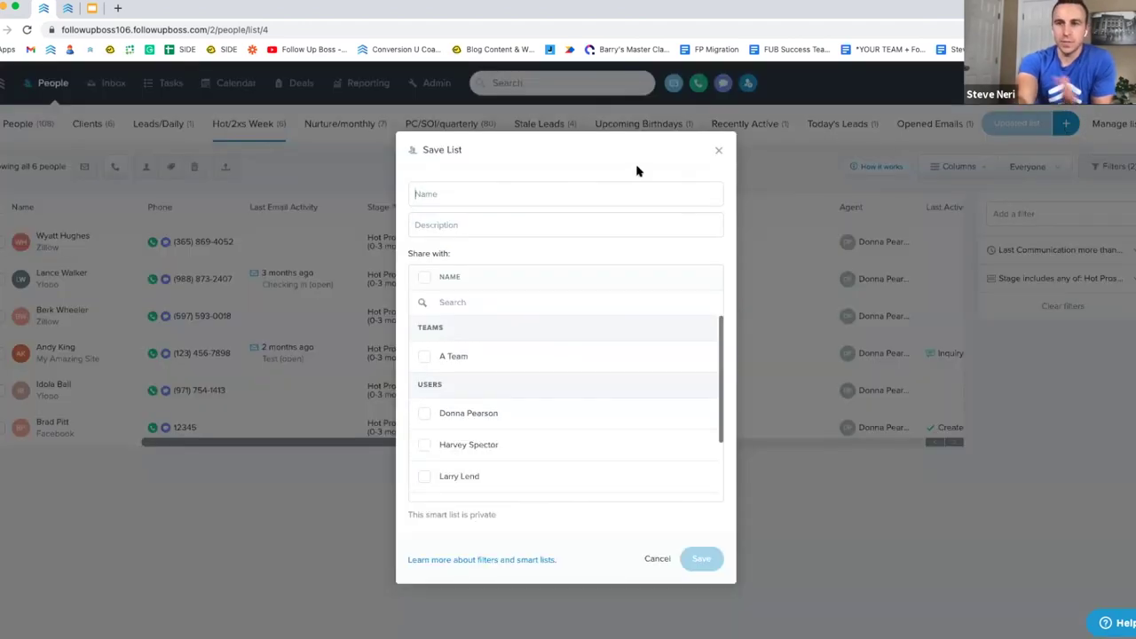
click(717, 151)
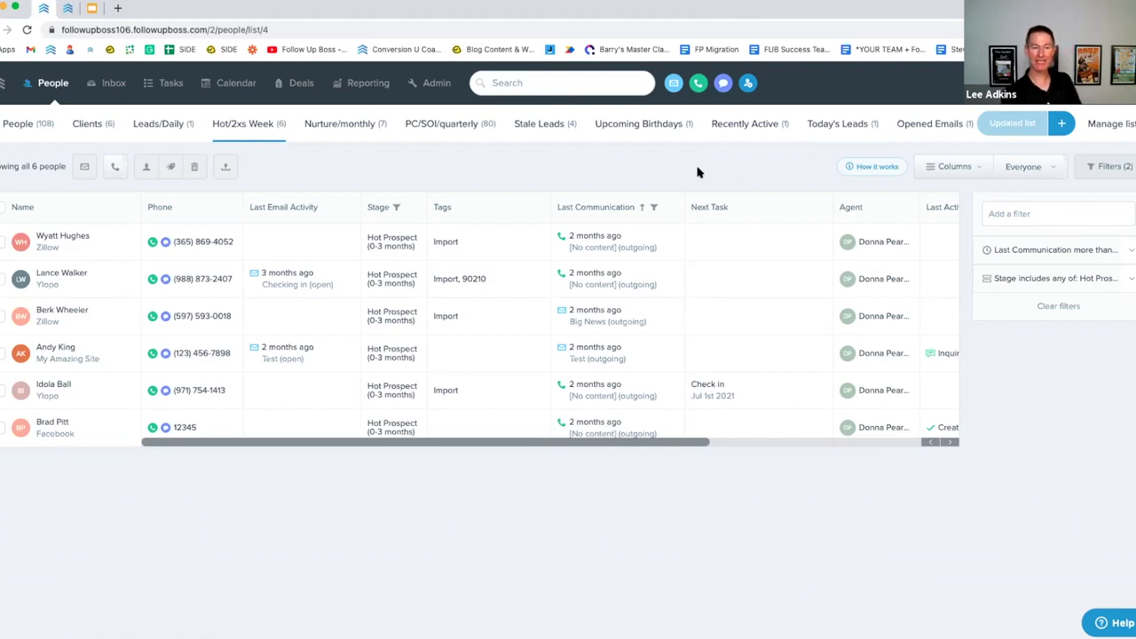
- Open the PC/SOI/quarterly smart list and examine its Stage and Last Communication filter settings
click(451, 129)
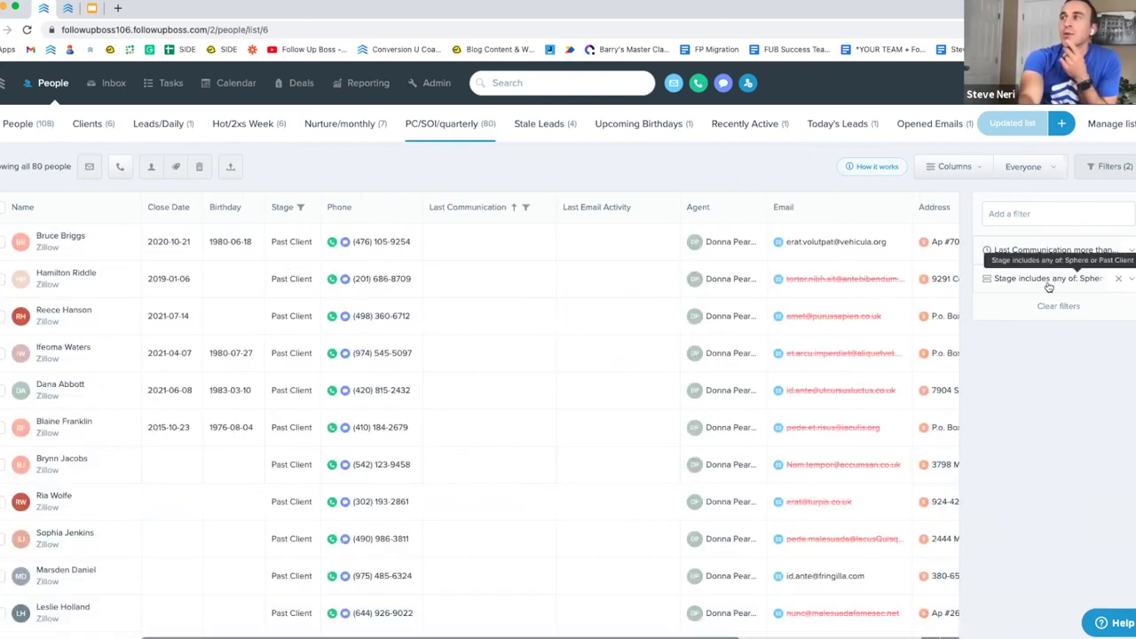
click(1049, 280)
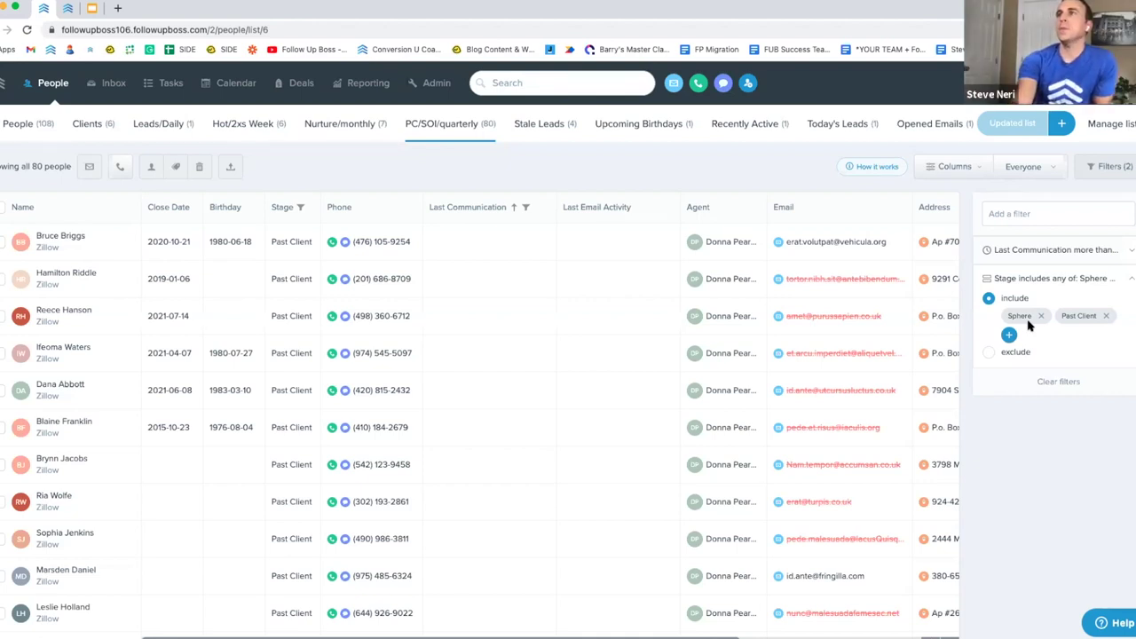
click(455, 128)
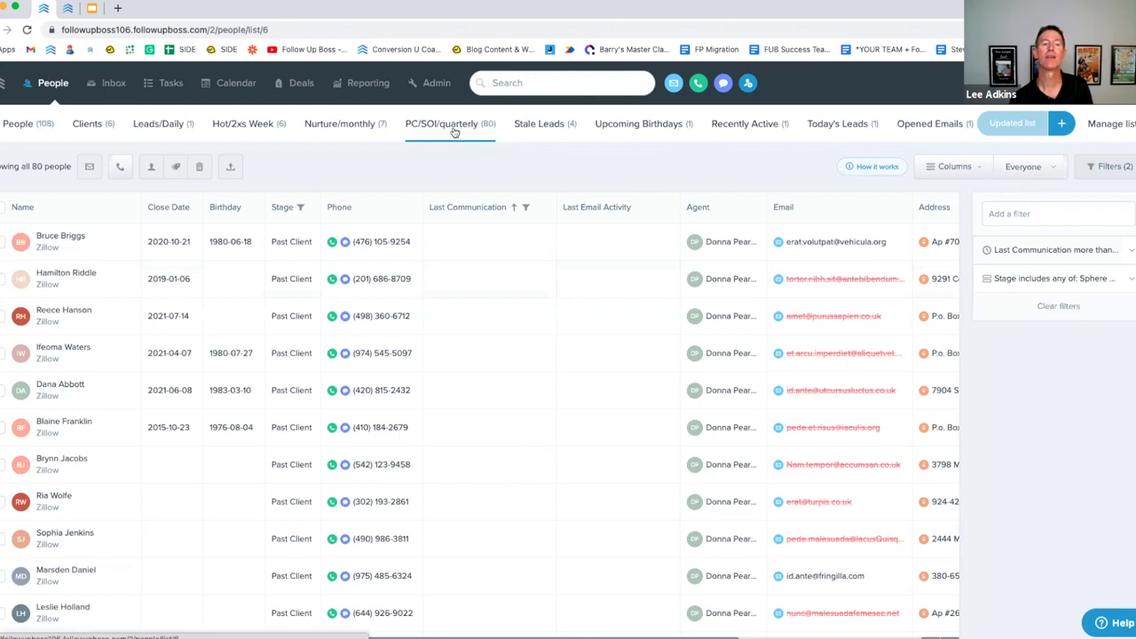
click(1051, 278)
click(1051, 249)
click(1026, 318)
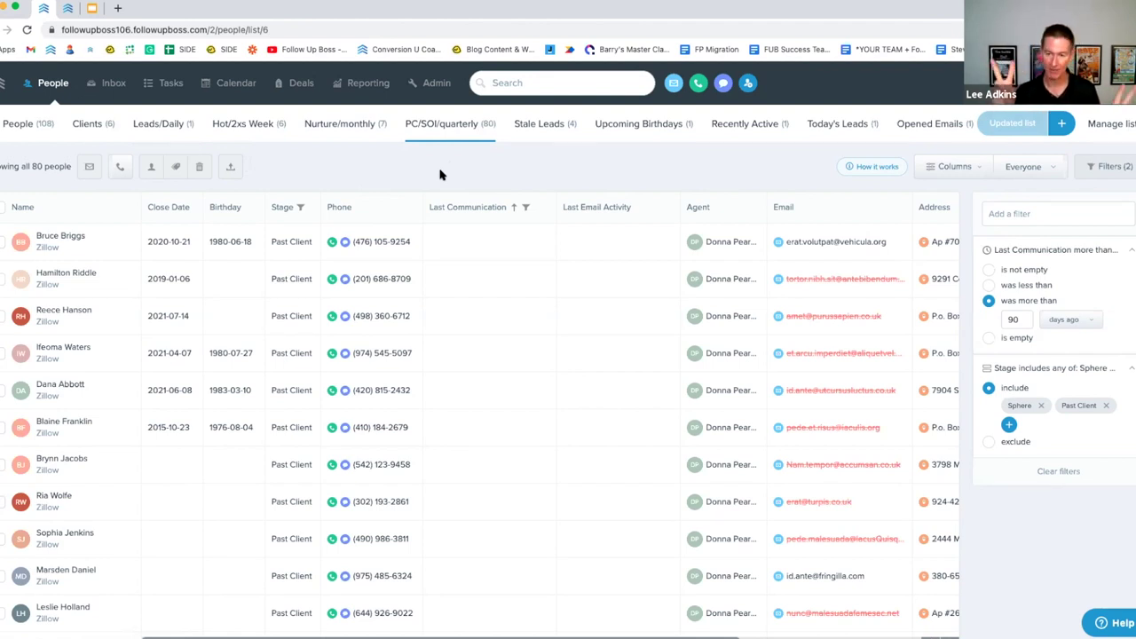
- Check the Last Communication filter of the Leads/Daily list and log a Left Voicemail call for its contact
click(169, 138)
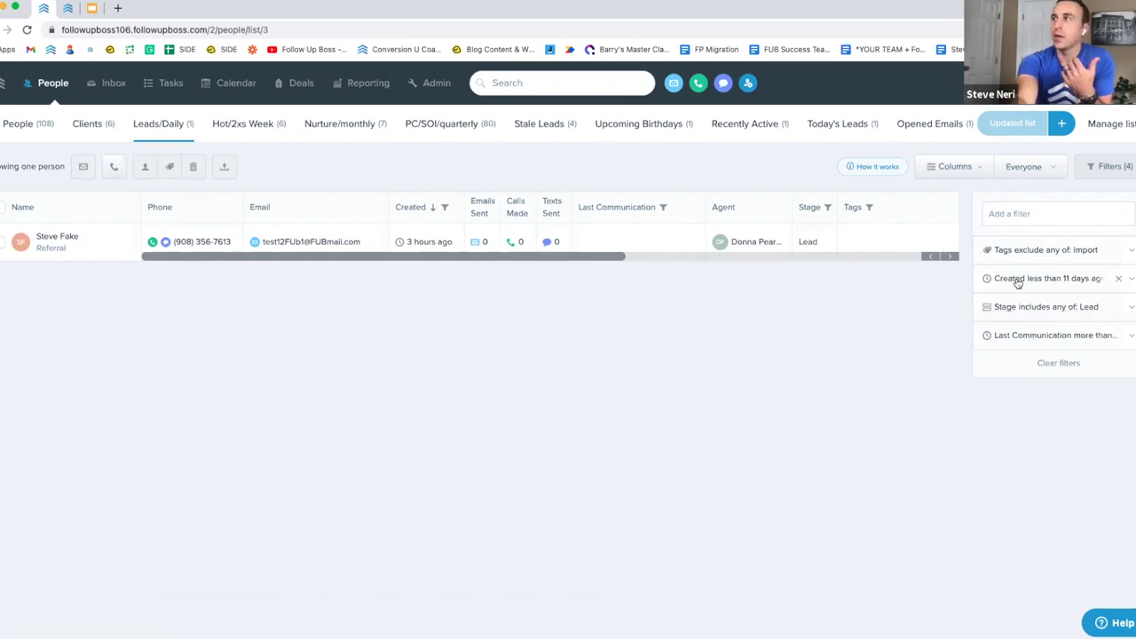
click(1035, 341)
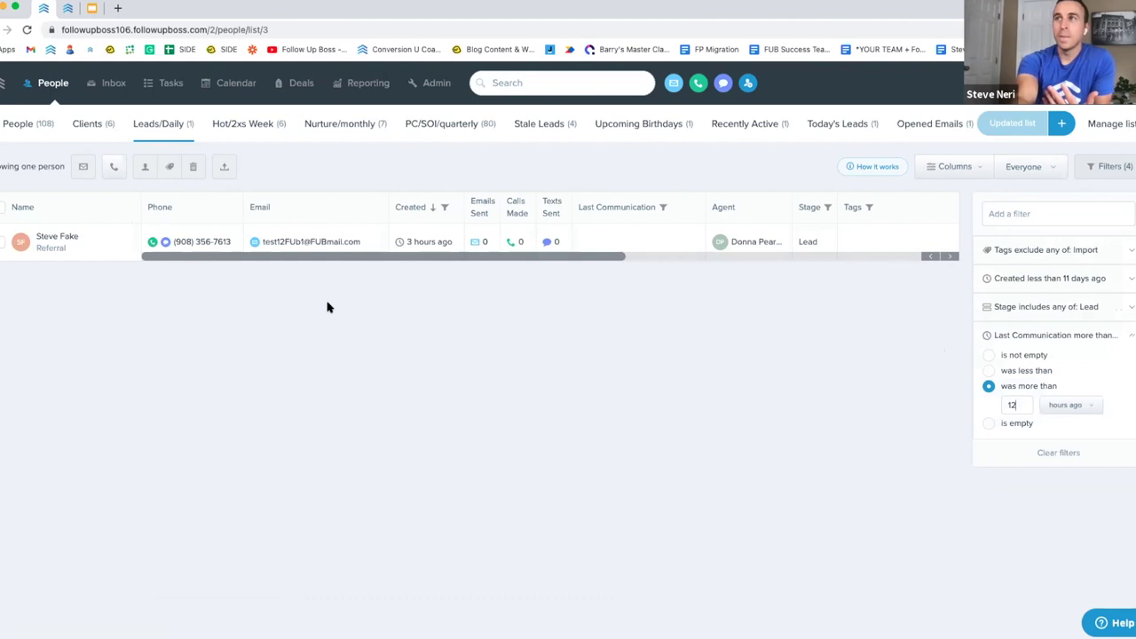
click(56, 237)
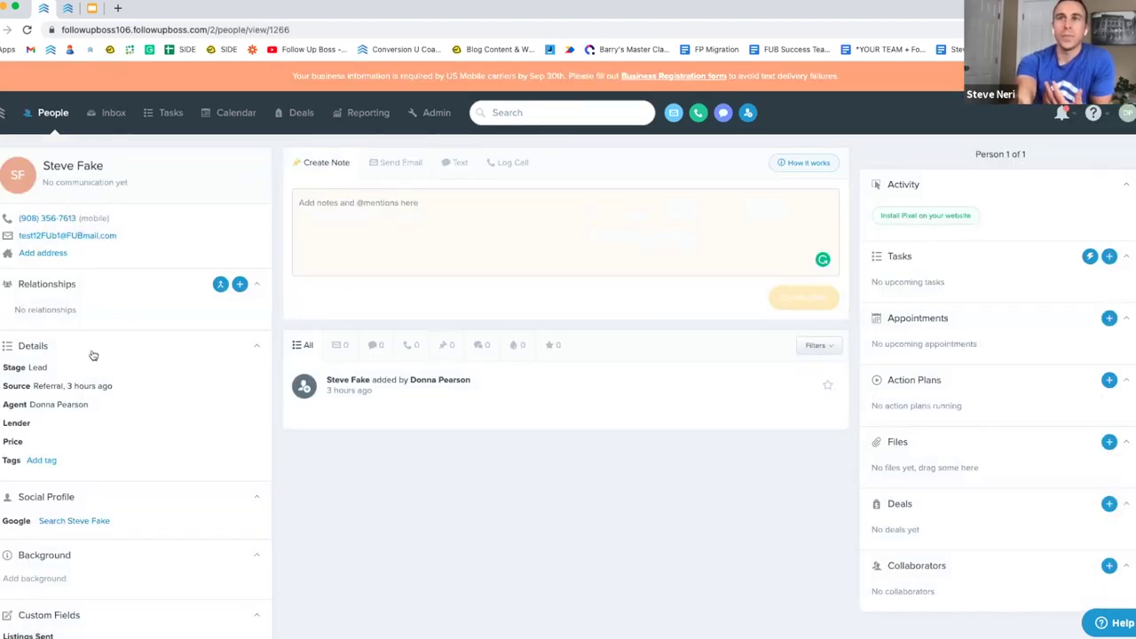
click(507, 163)
click(383, 284)
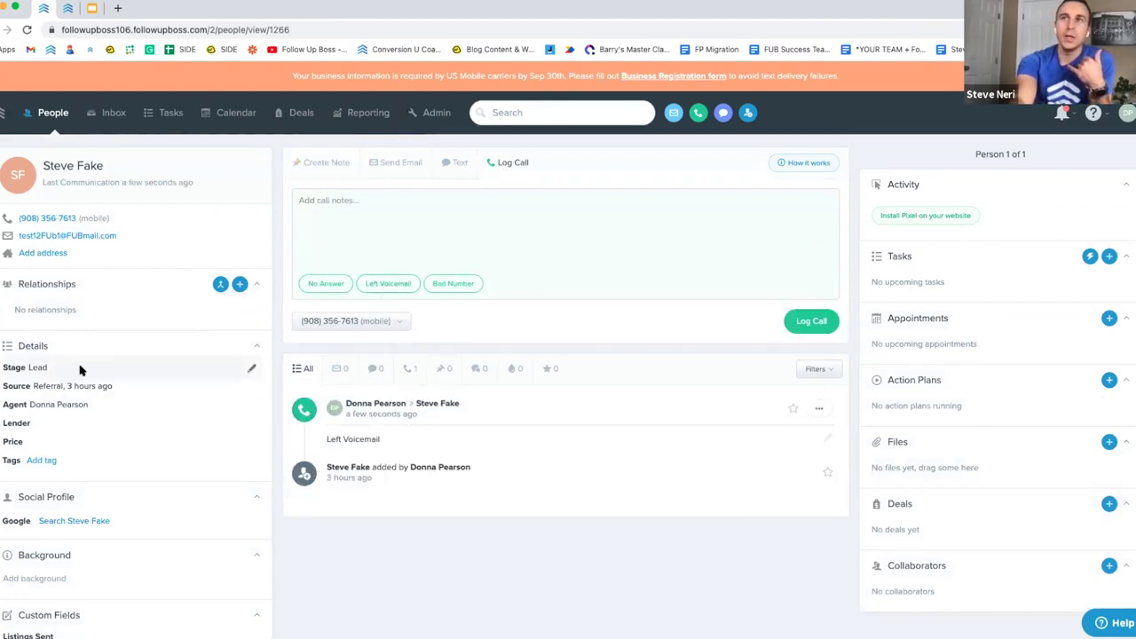
- Return to the Leads/Daily smart list and examine which contacts remain and its Stage filter
click(55, 114)
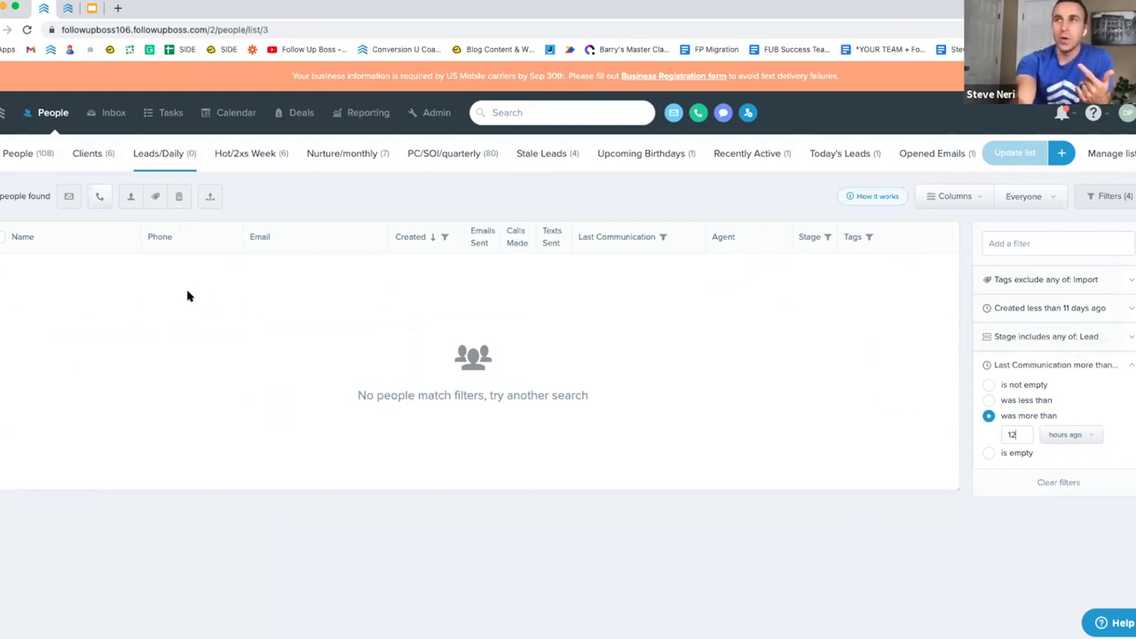
click(1039, 339)
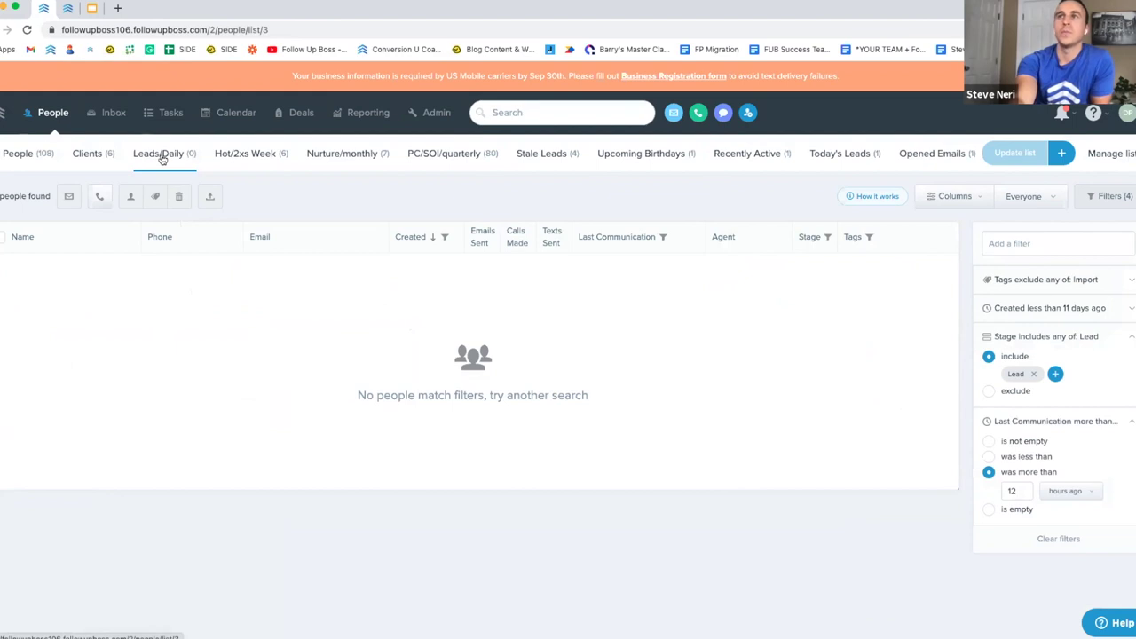
- In the Hot/2xs Week smart list, add a Tags filter that includes the Follow Up Boss tag
click(256, 160)
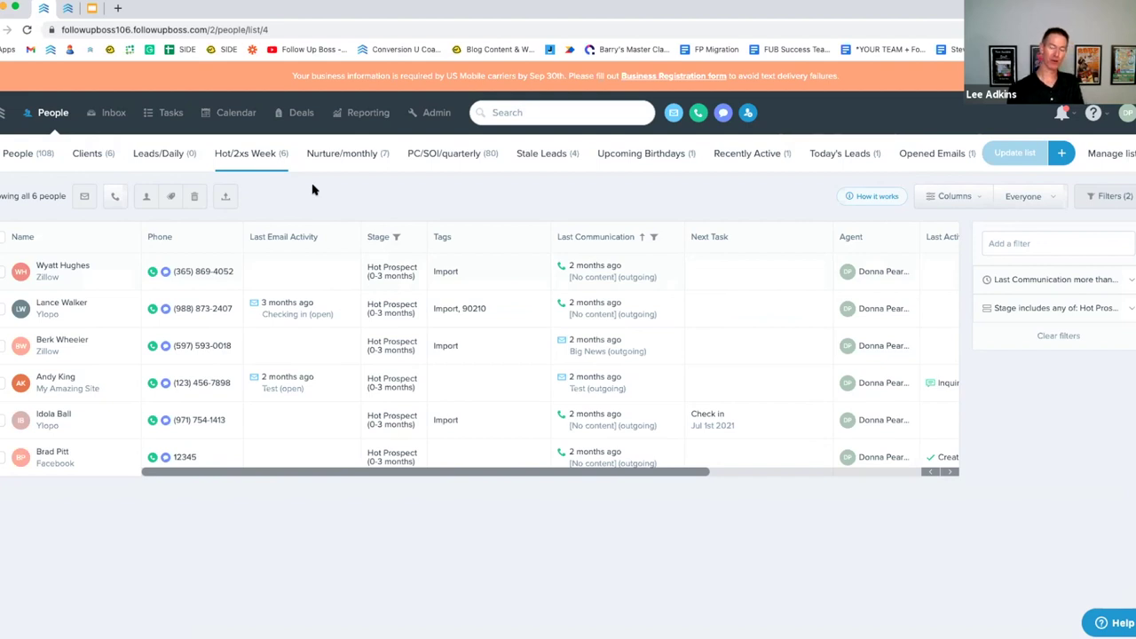
click(985, 309)
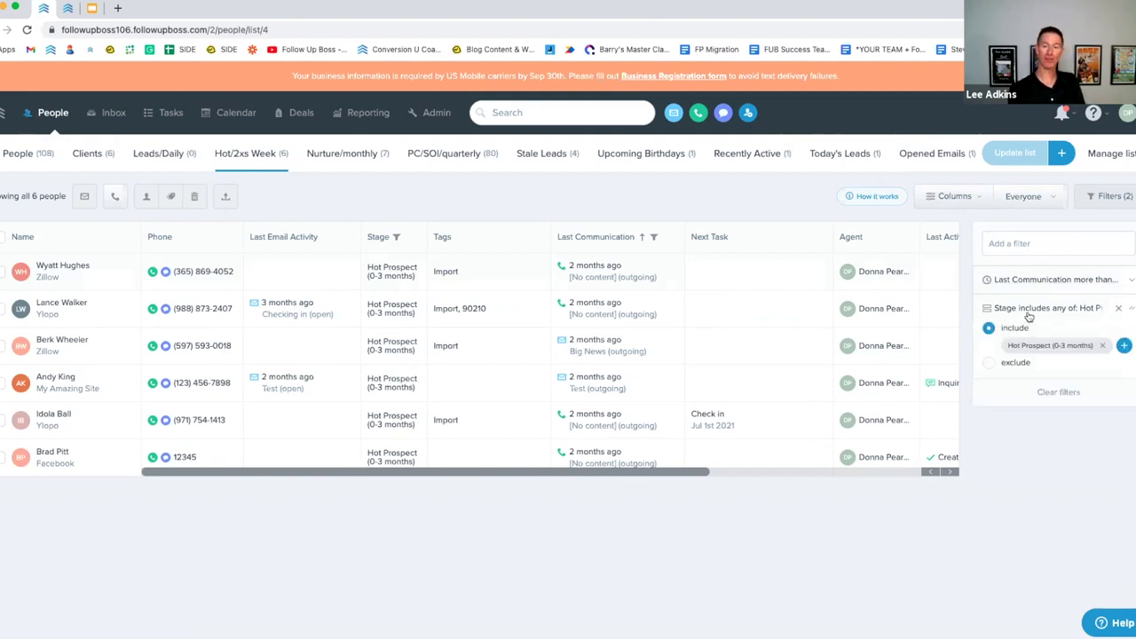
click(1033, 253)
click(1028, 441)
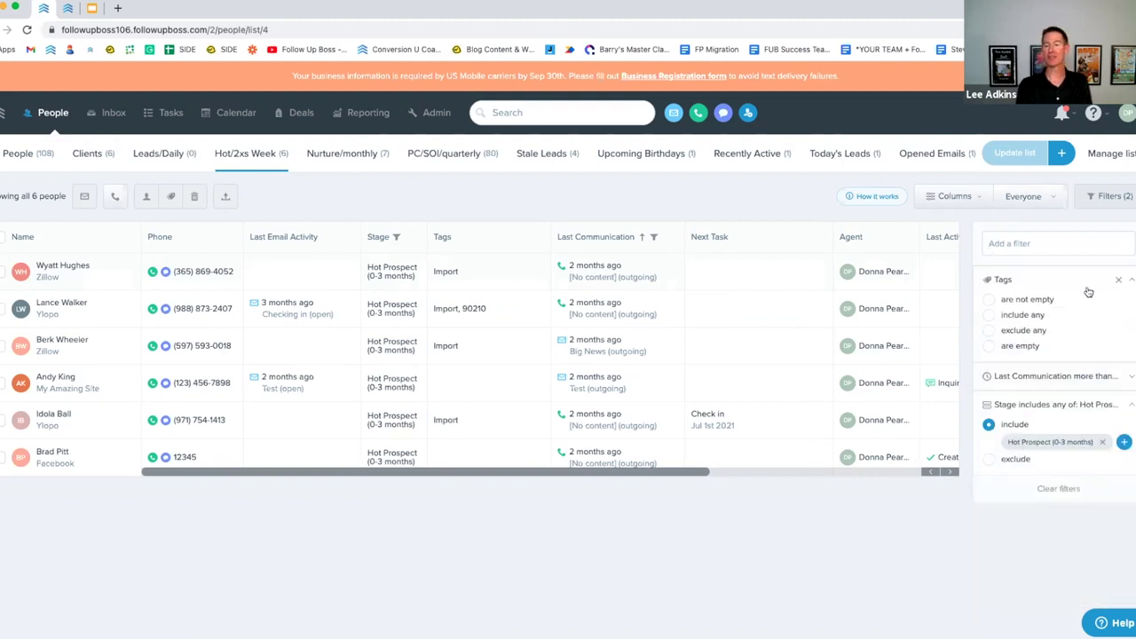
click(1022, 315)
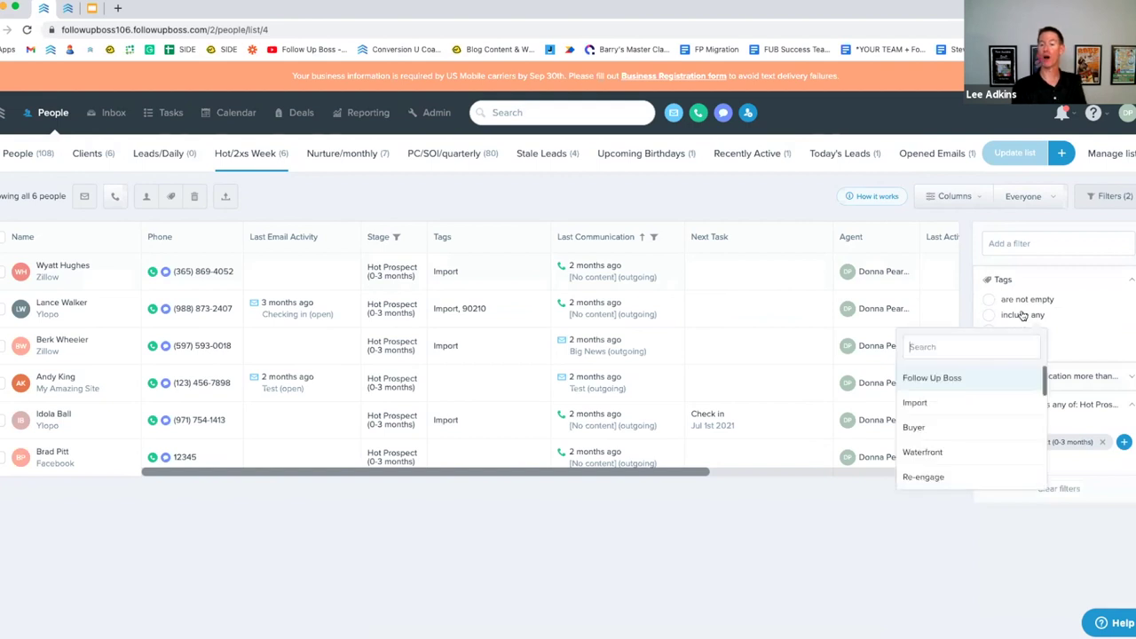
click(960, 379)
- Switch the Tags filter to include all of the chosen tags, and set it back to any
click(1036, 315)
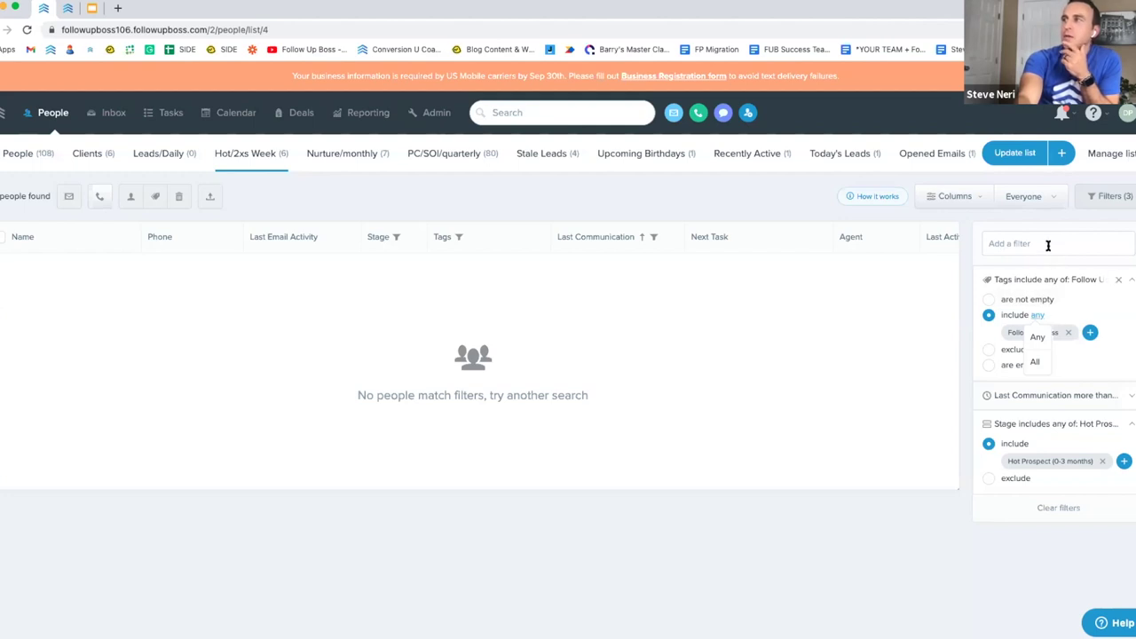
click(1043, 317)
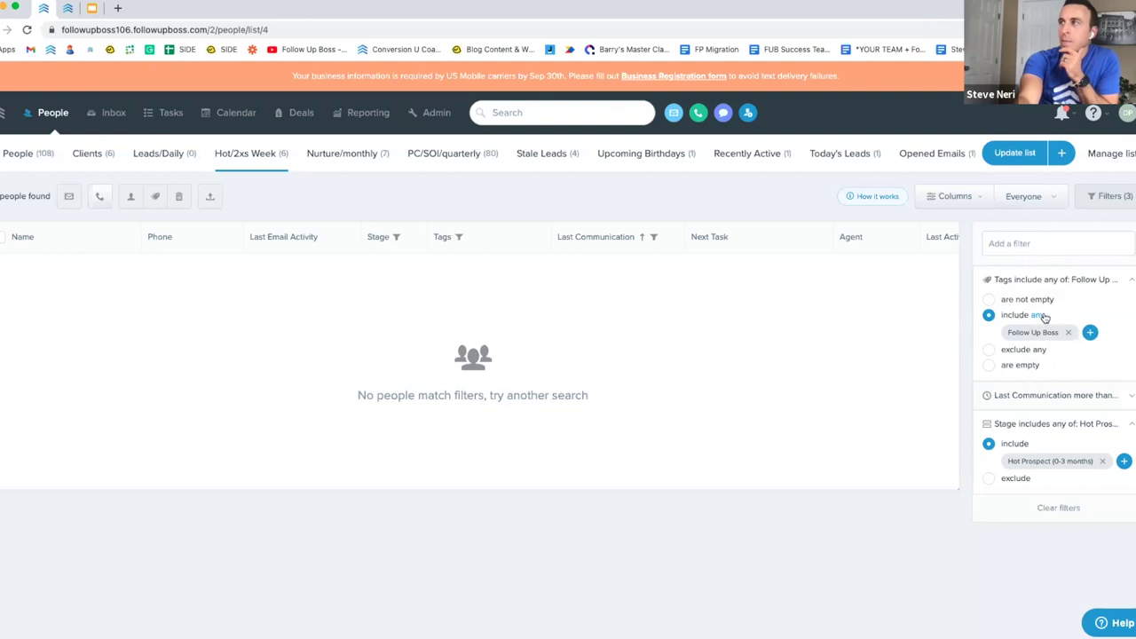
click(1038, 317)
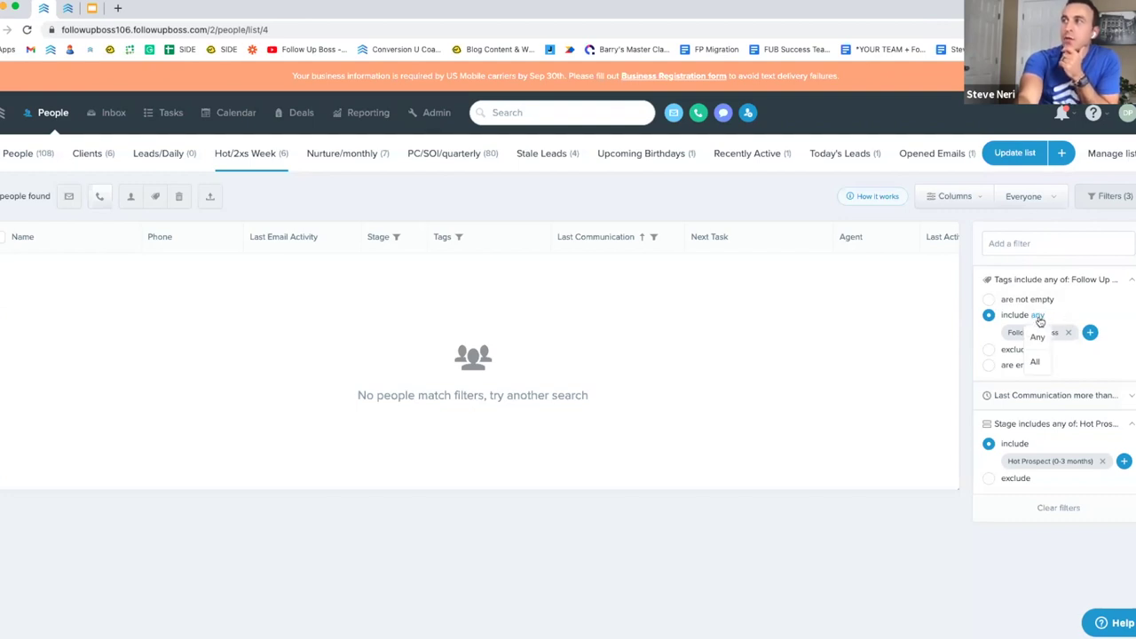
click(1038, 360)
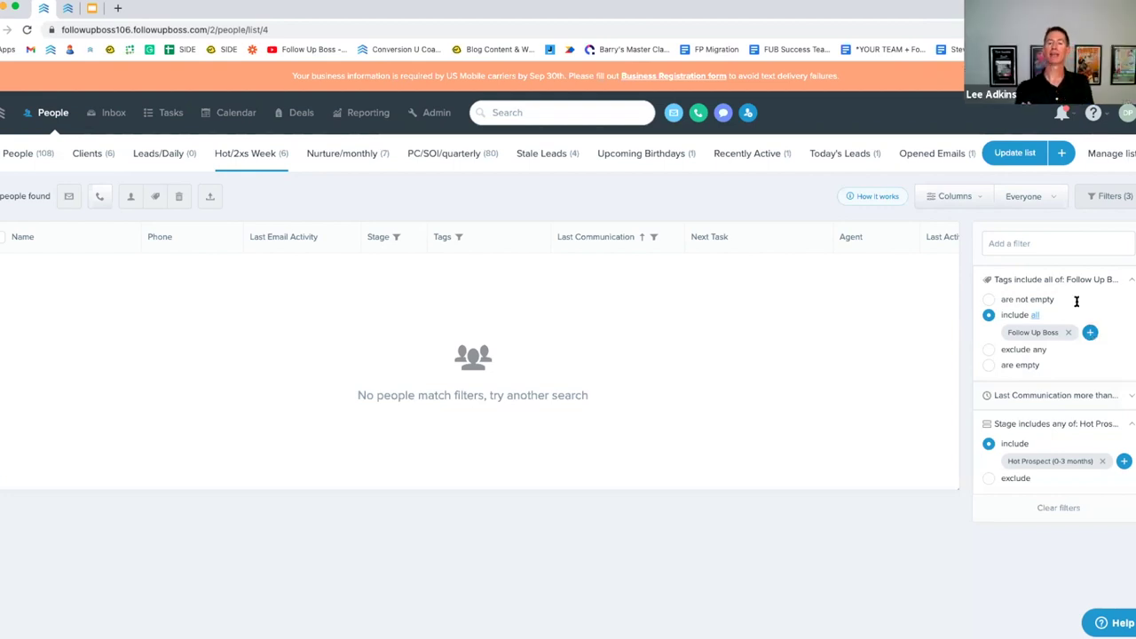
click(1034, 315)
click(1037, 340)
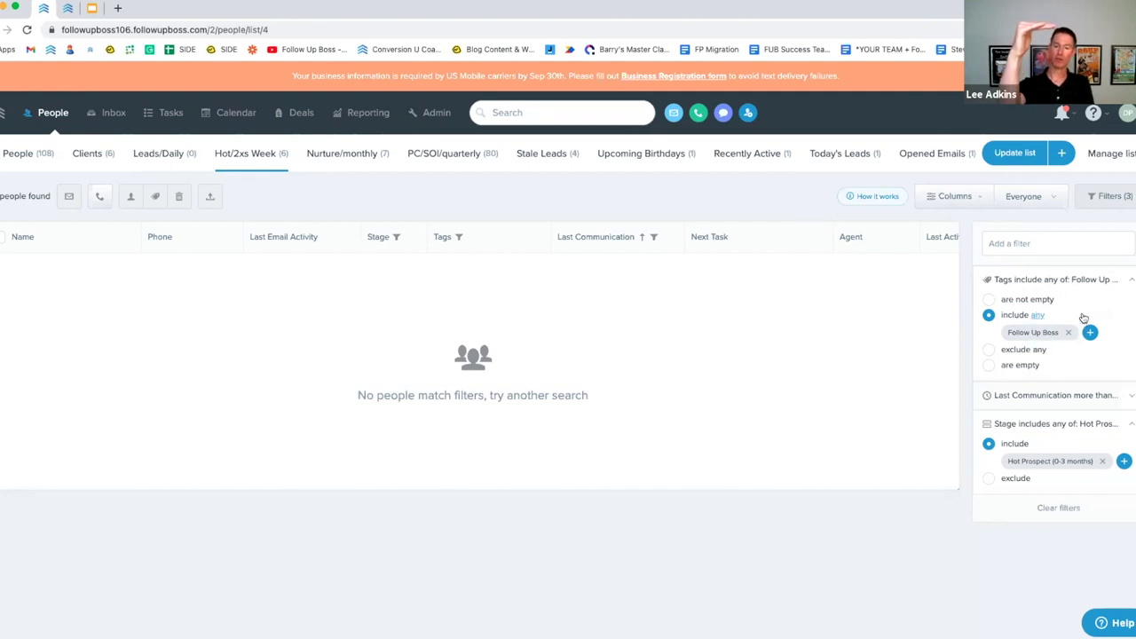
- Expand the Last Communication filter of the Hot/2xs Week list and add a second Tags filter that excludes the Import tag
click(1056, 401)
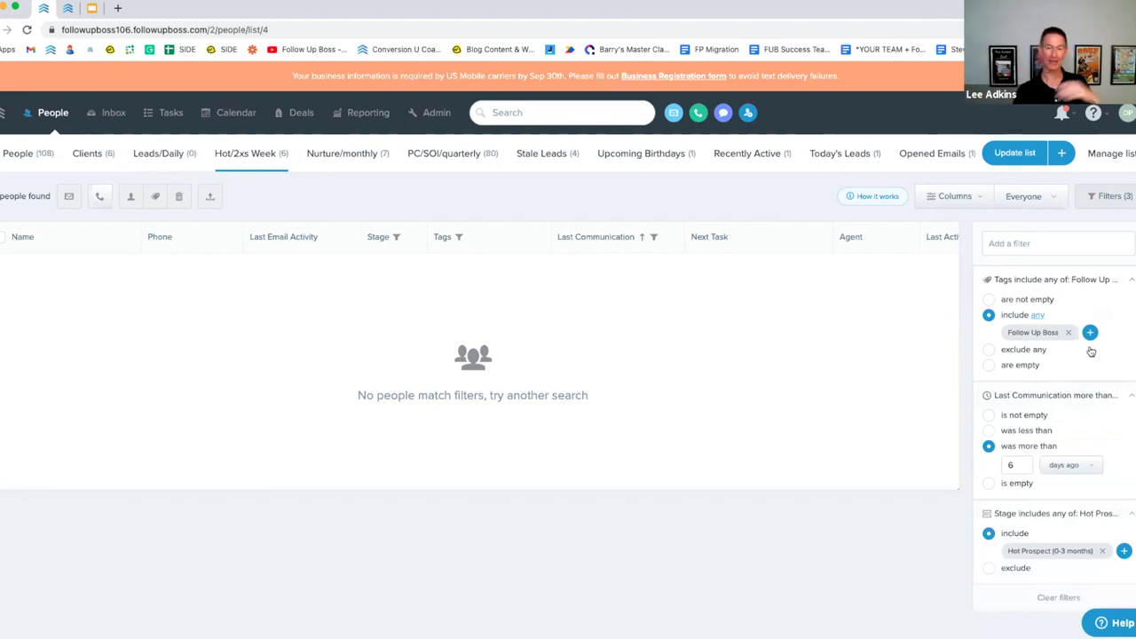
click(1061, 244)
text(tag)
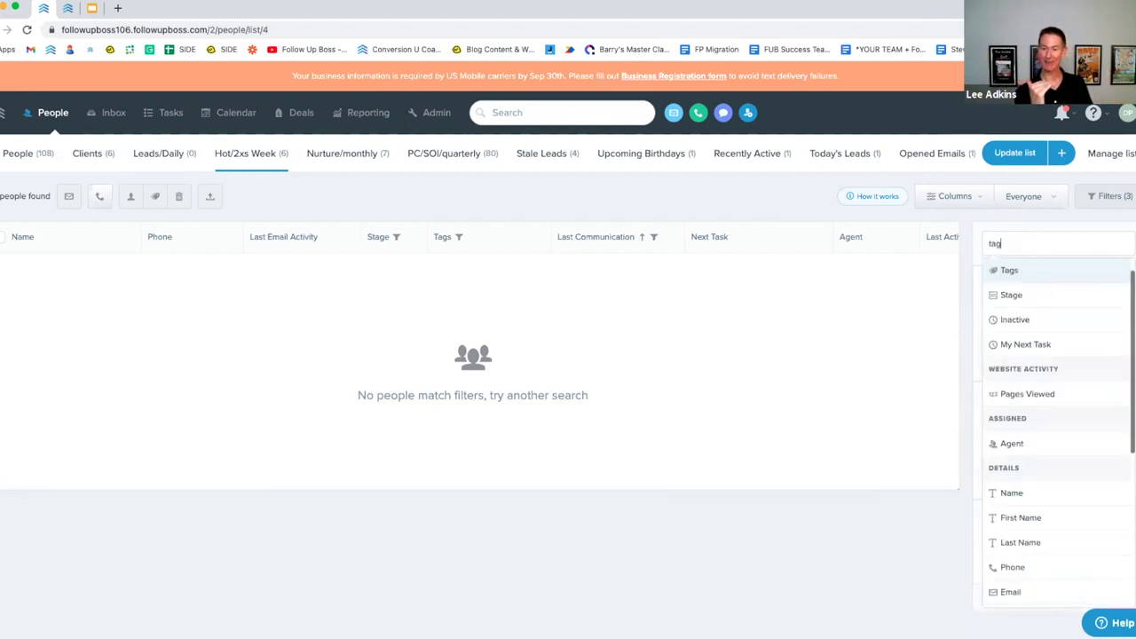
click(1052, 280)
click(1023, 330)
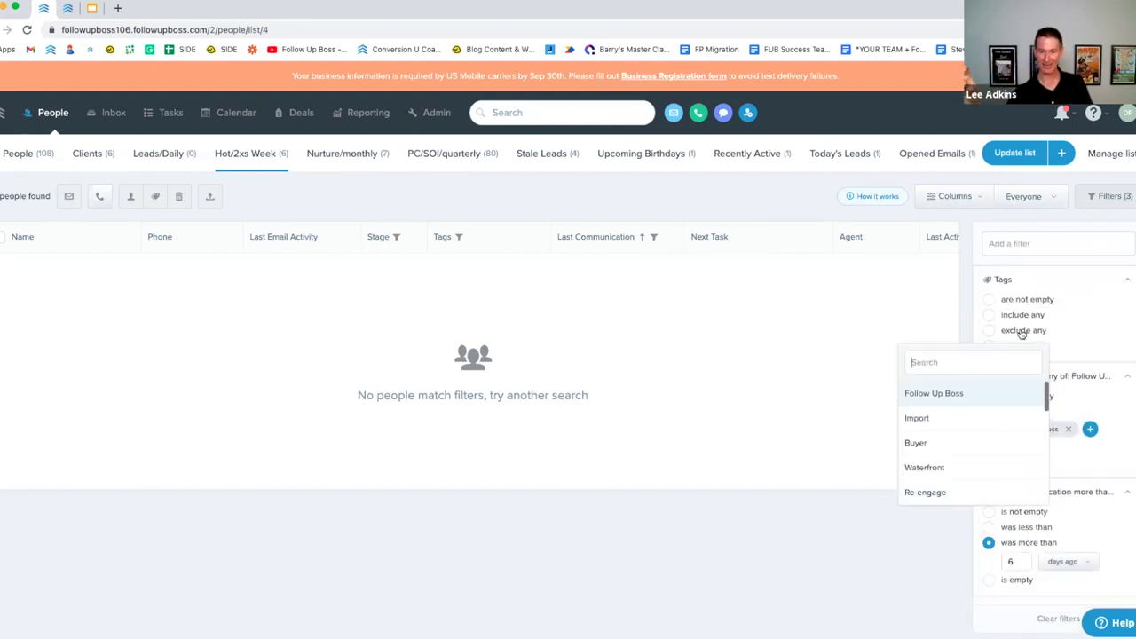
click(946, 421)
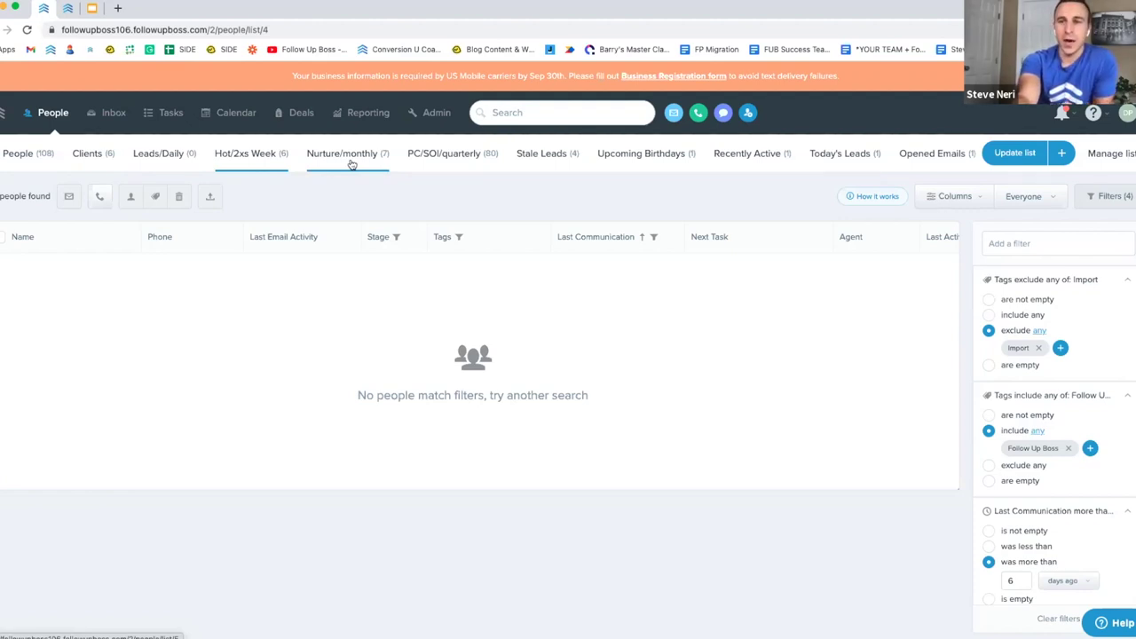
- Move the Upcoming Birthdays list to the first position among the custom smart lists and open it
click(1115, 158)
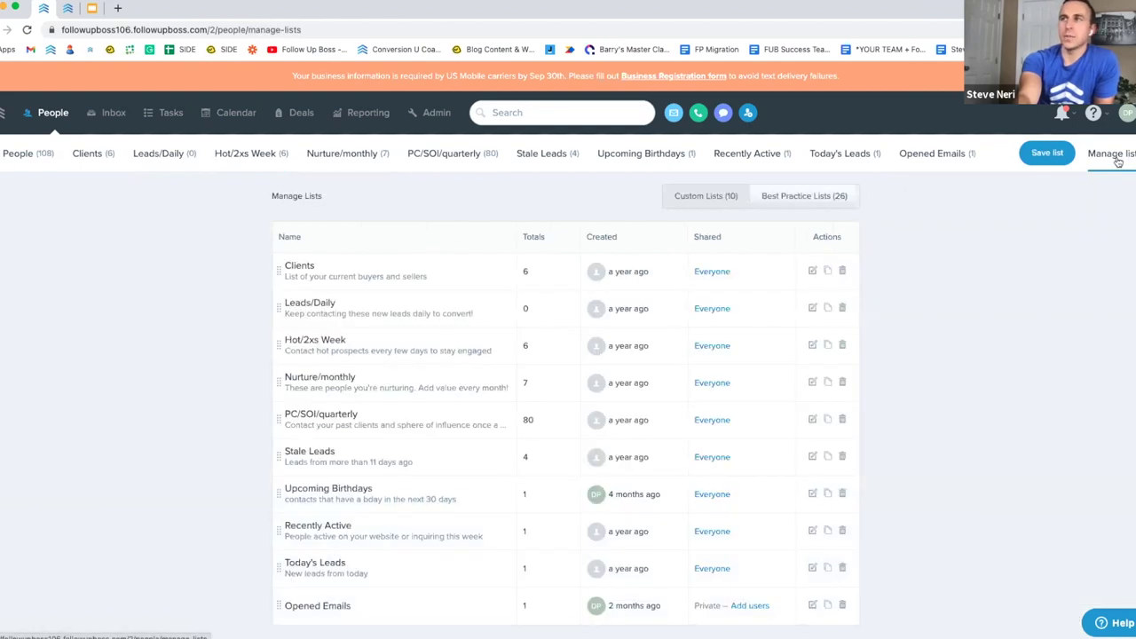
scroll(400, 319, down, 1)
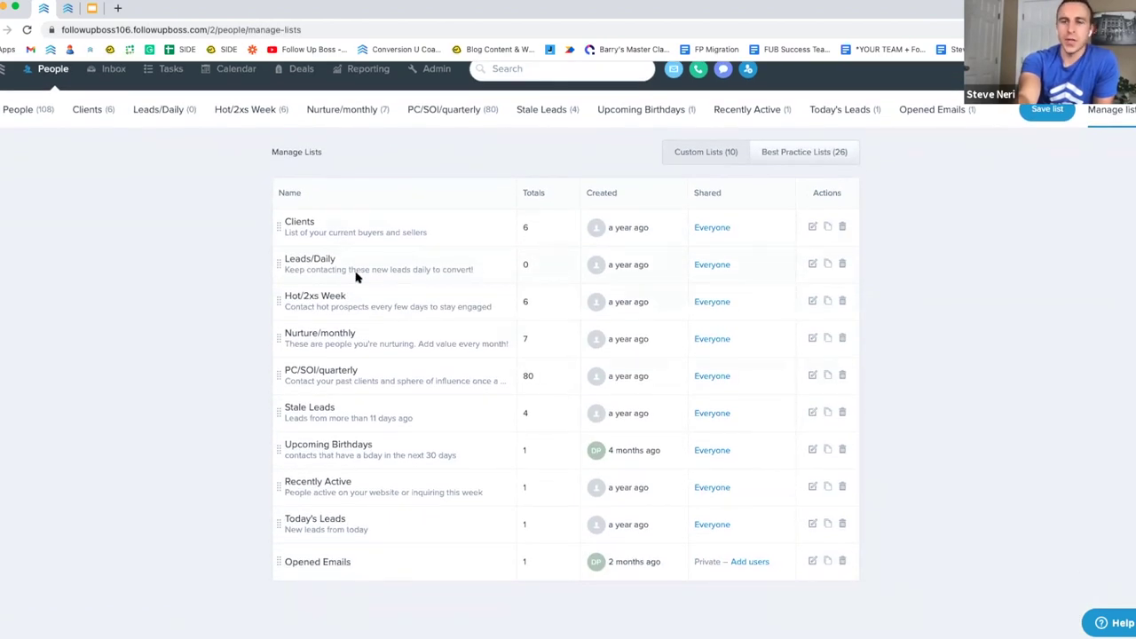
scroll(358, 377, up, 1)
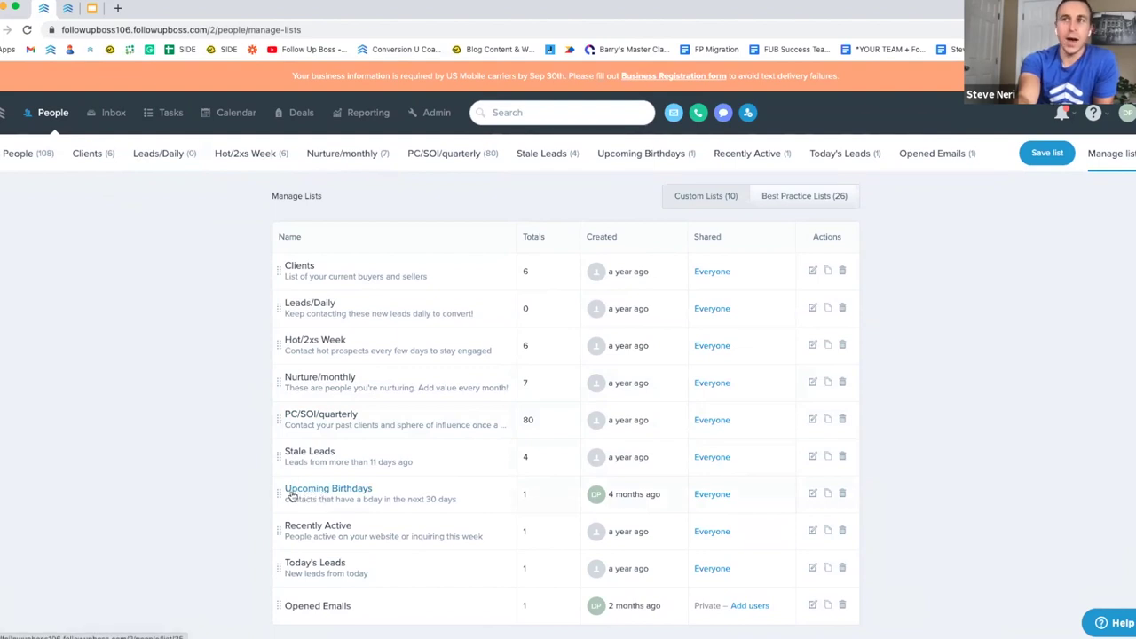
drag(278, 492, 253, 252)
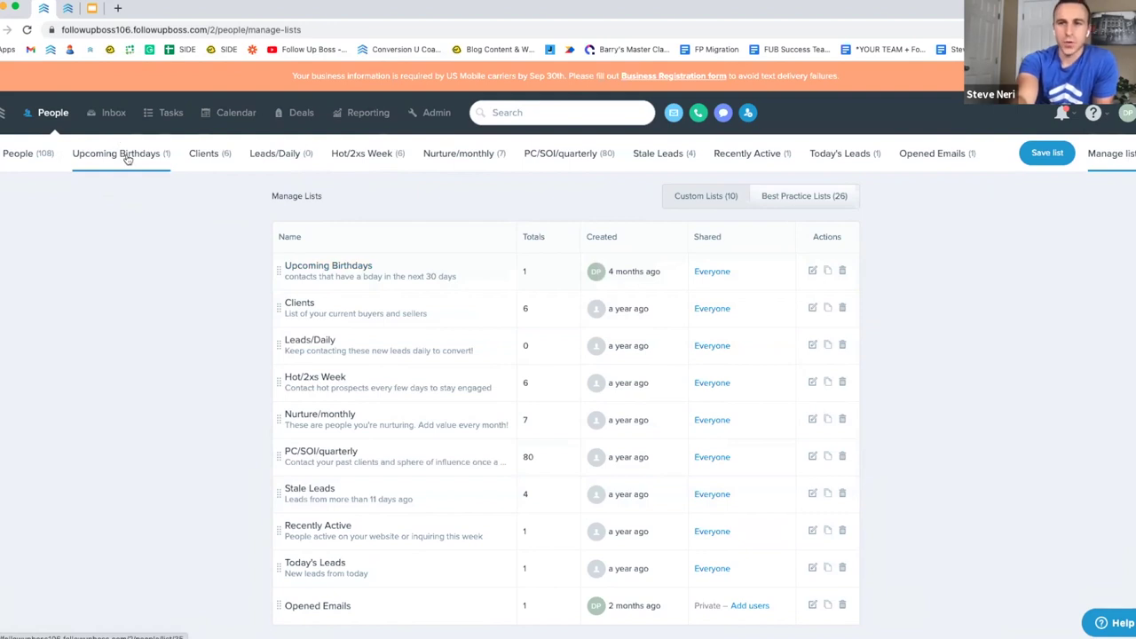
click(133, 156)
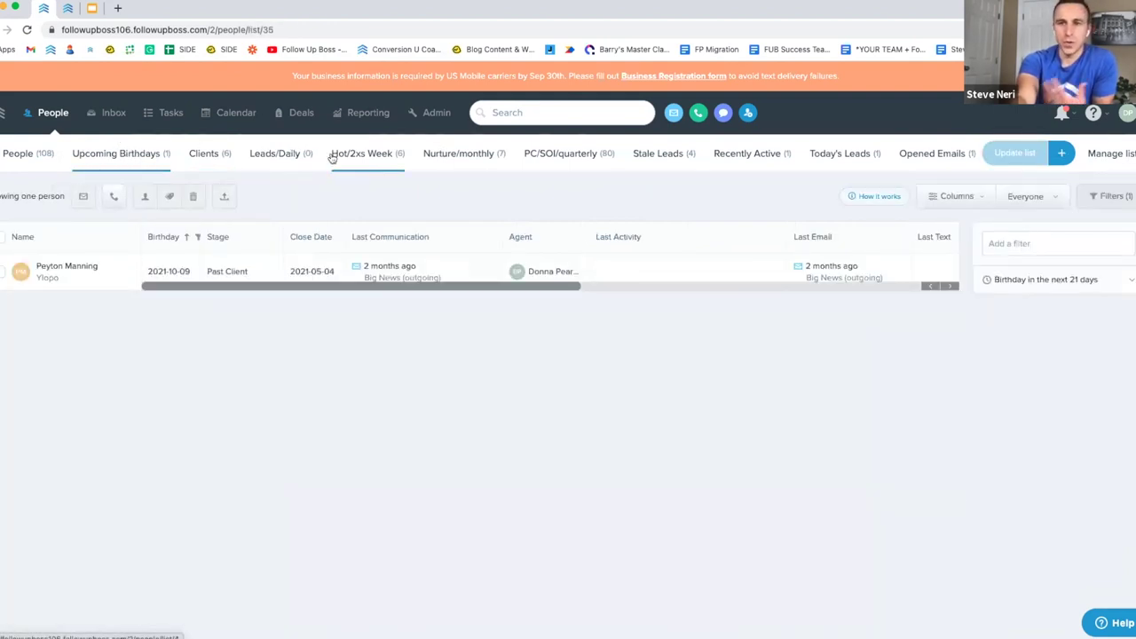
- Return to list management and rename the Leads/Daily smart list as "1. Leads/Daily"
click(1097, 157)
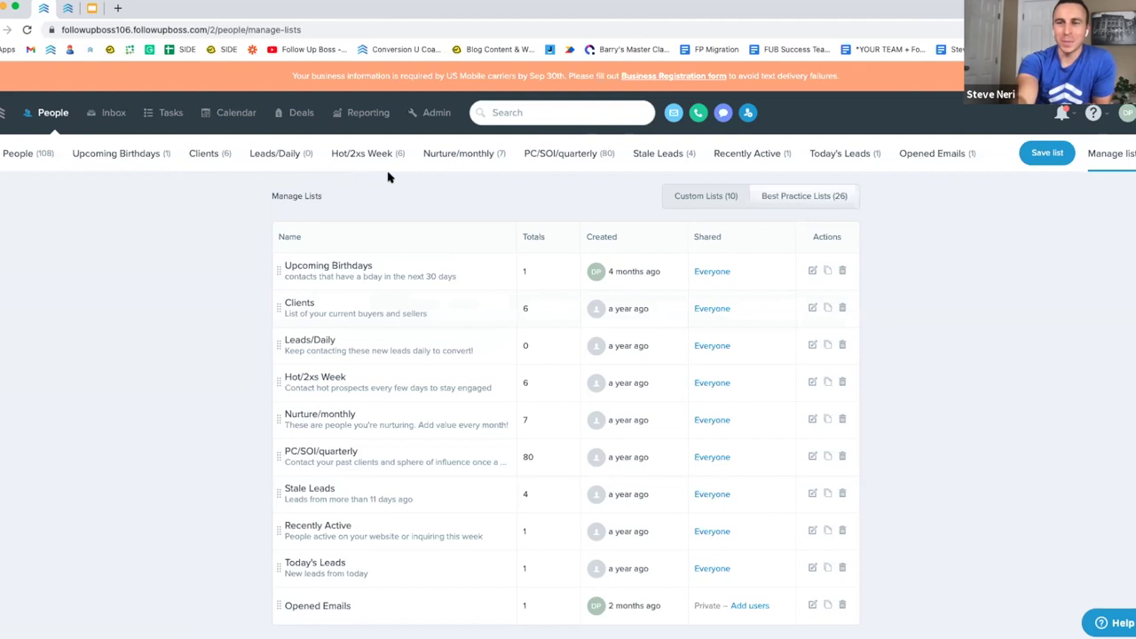
scroll(414, 236, down, 1)
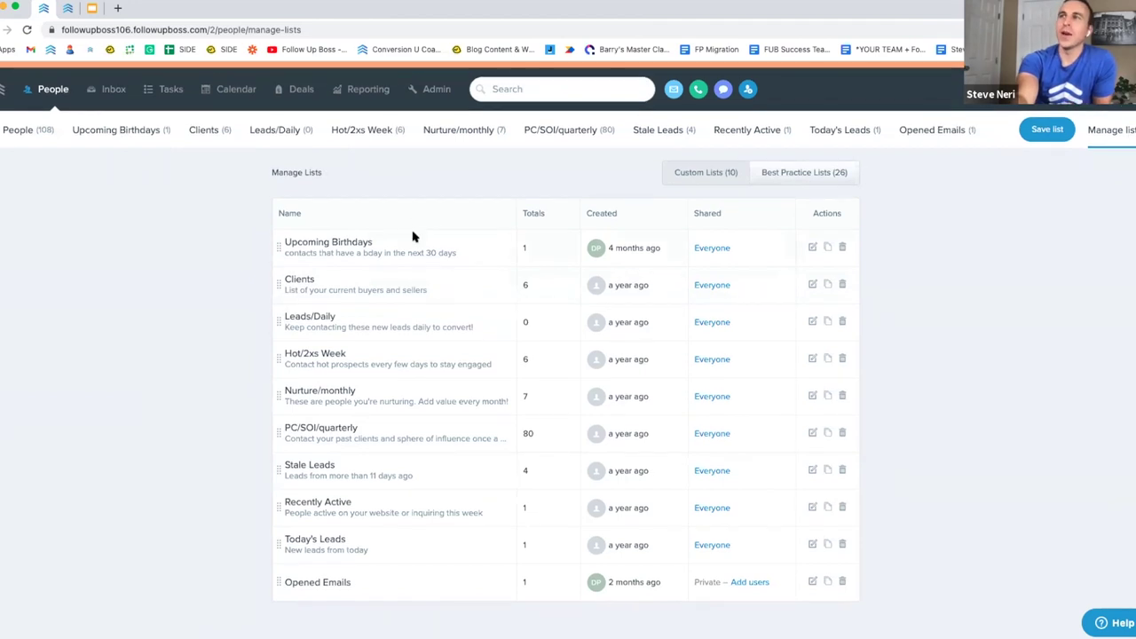
click(812, 324)
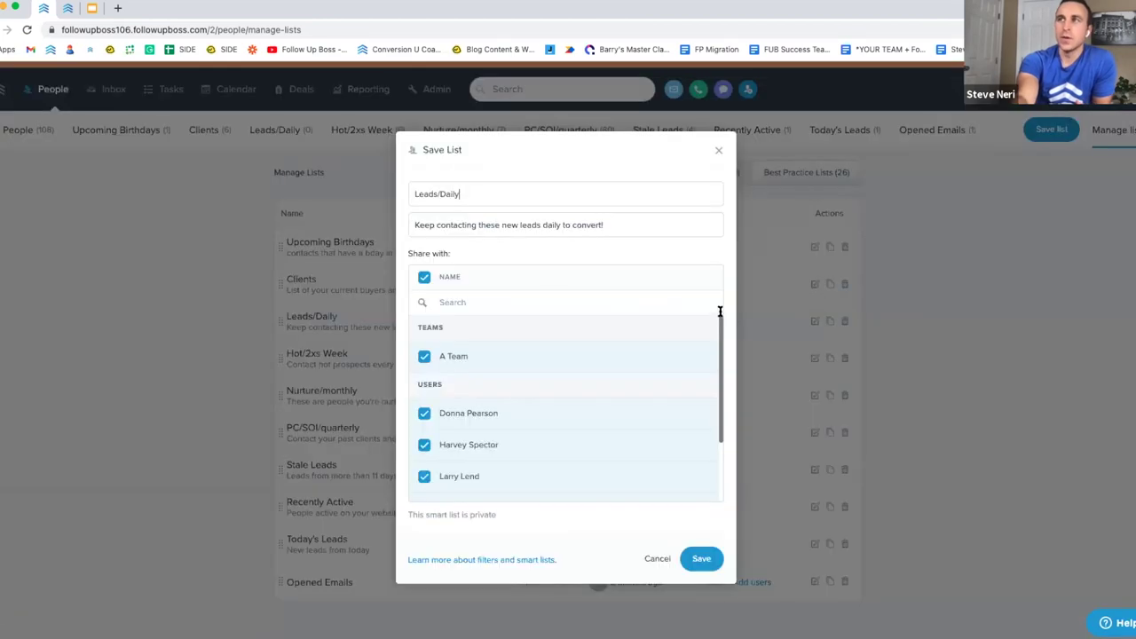
triple_click(409, 198)
click(412, 192)
text(1.)
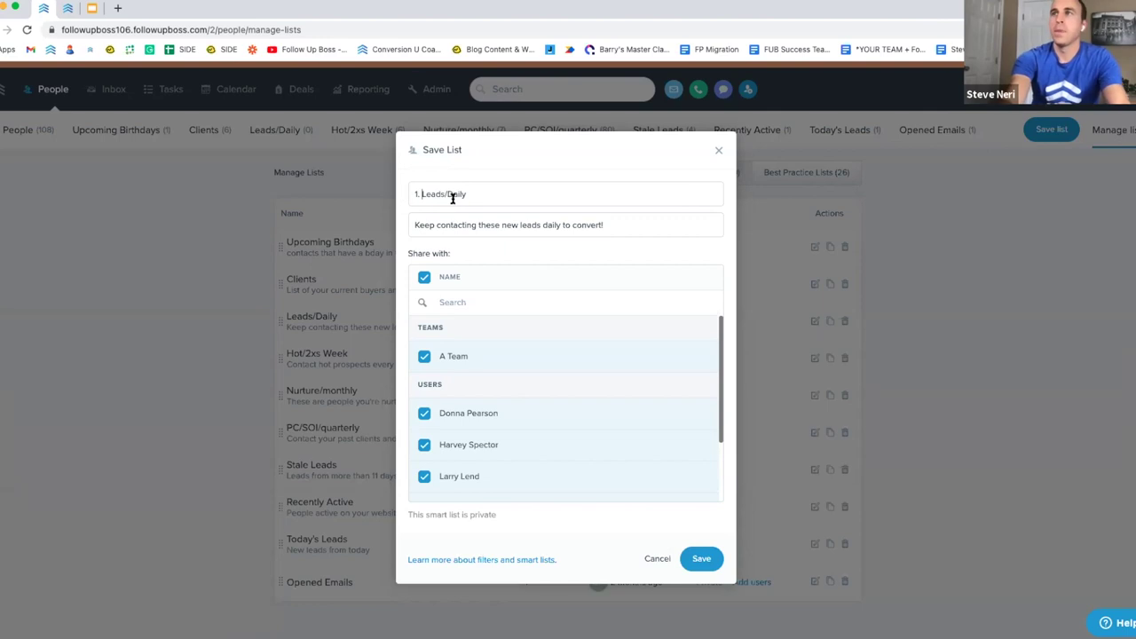
click(701, 558)
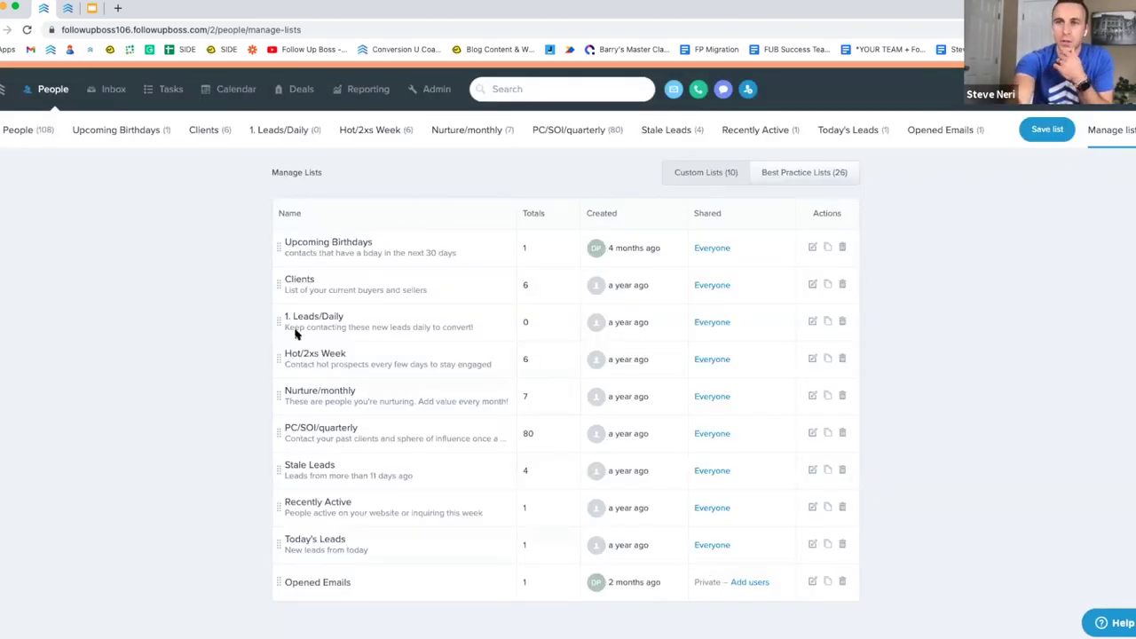
- Rename the Hot/2xs Week smart list as "2. Hot/2xs Week"
click(811, 359)
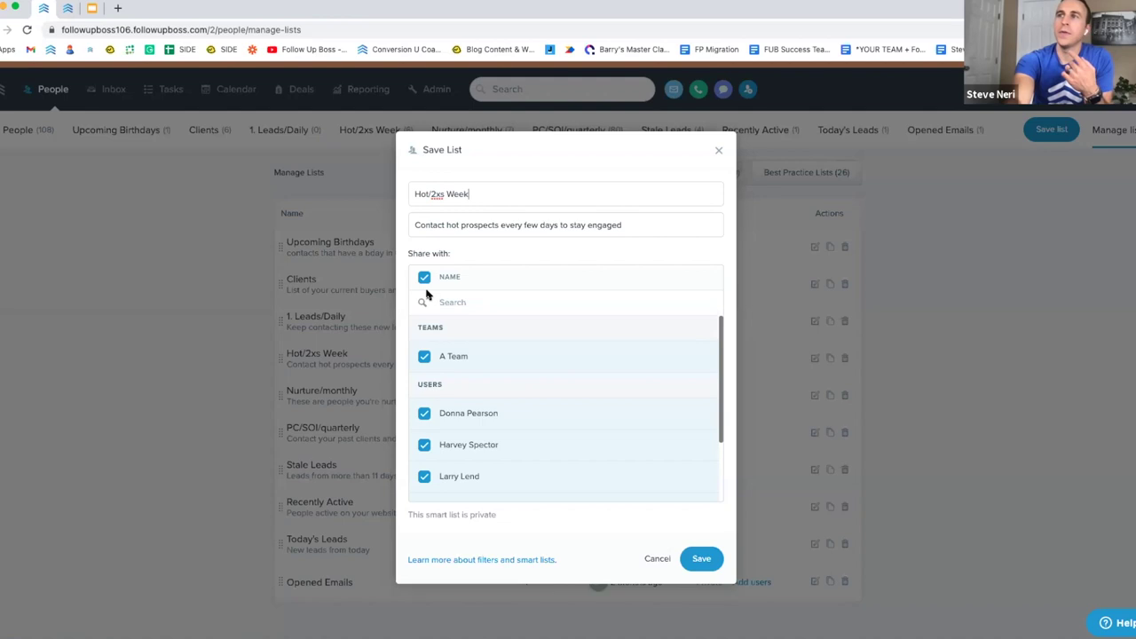
click(414, 192)
text(2.)
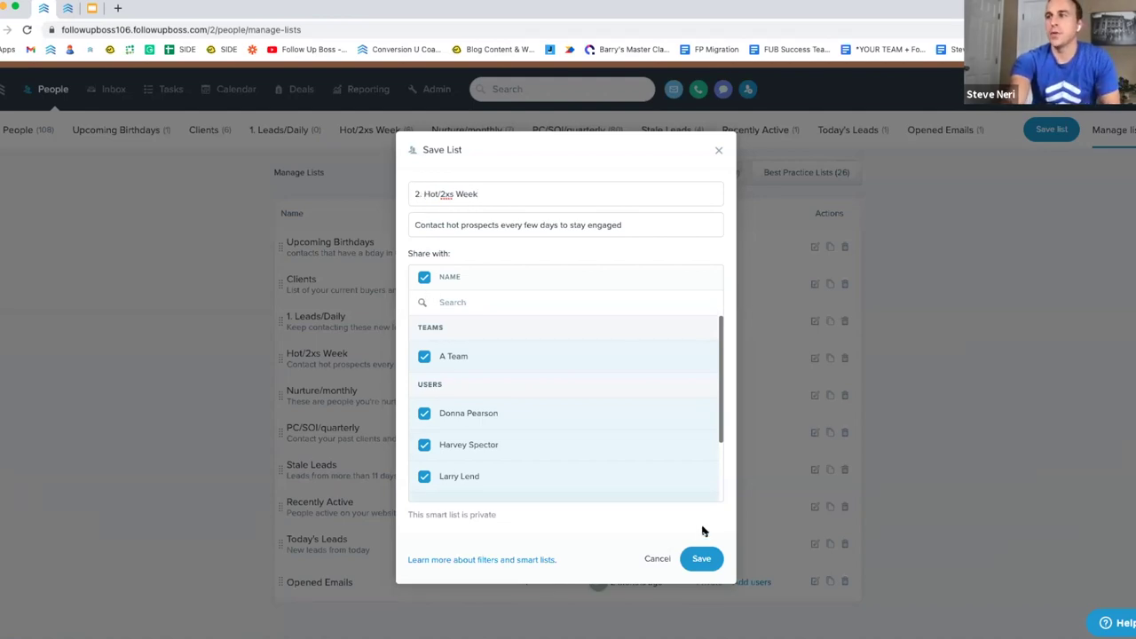
click(696, 560)
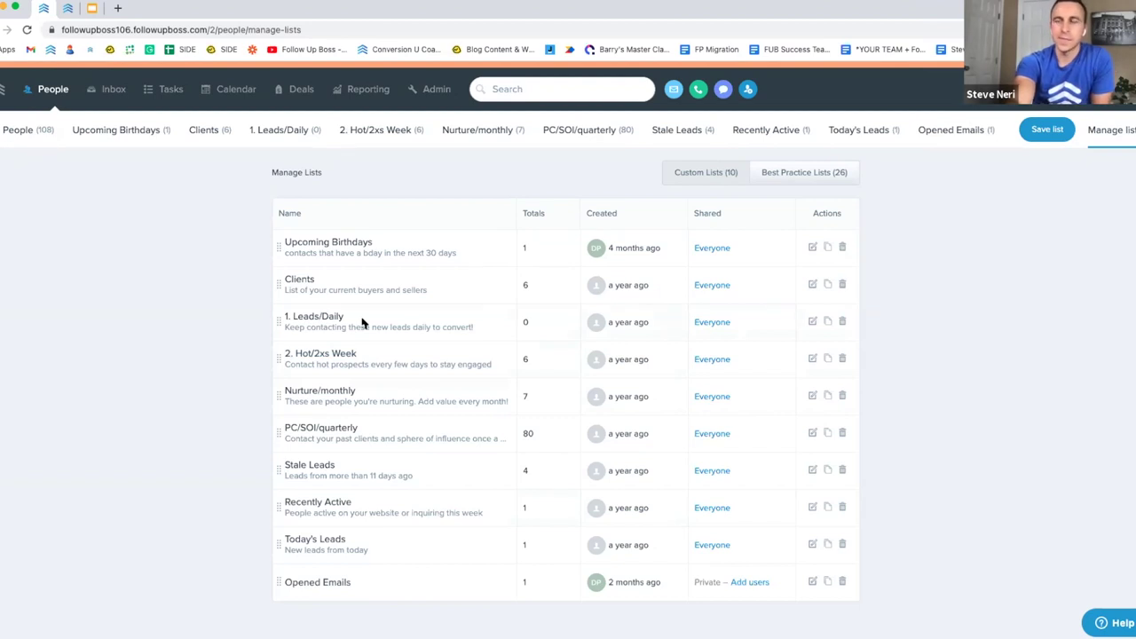
- Reorder the smart lists so 1. Leads/Daily is first and 2. Hot/2xs Week second, and open 1. Leads/Daily
drag(278, 322, 284, 243)
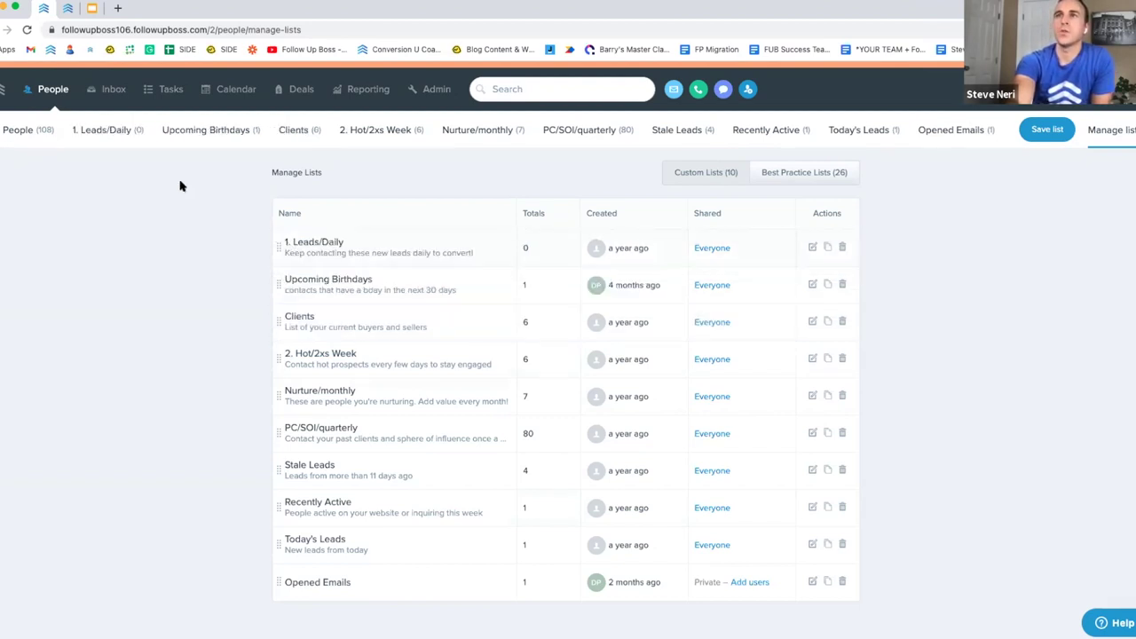
drag(277, 360, 283, 284)
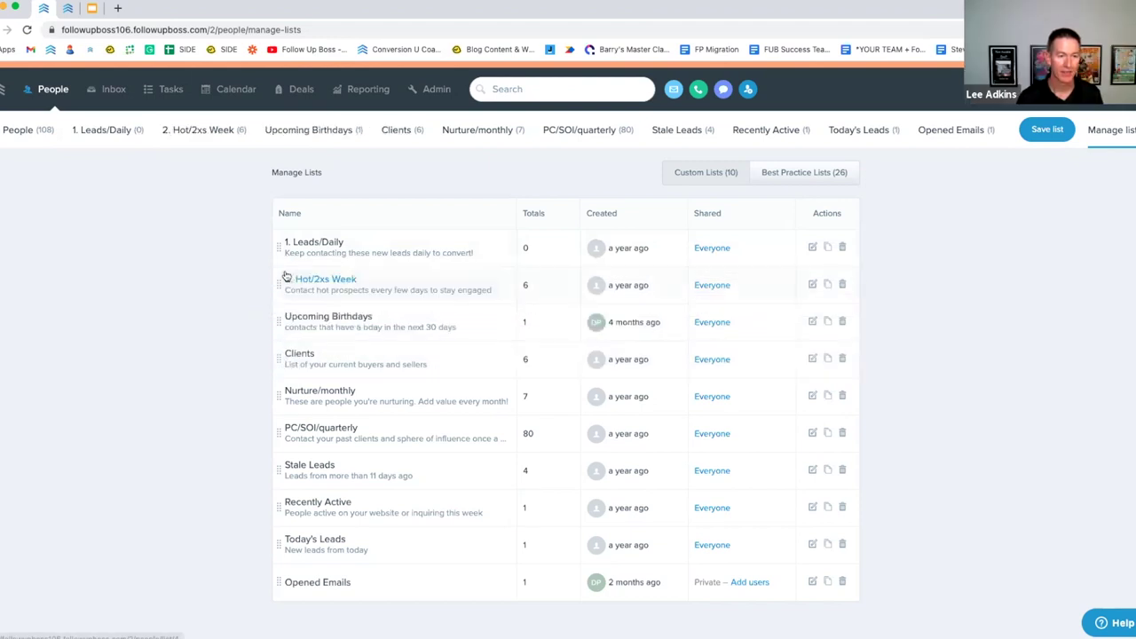
click(108, 129)
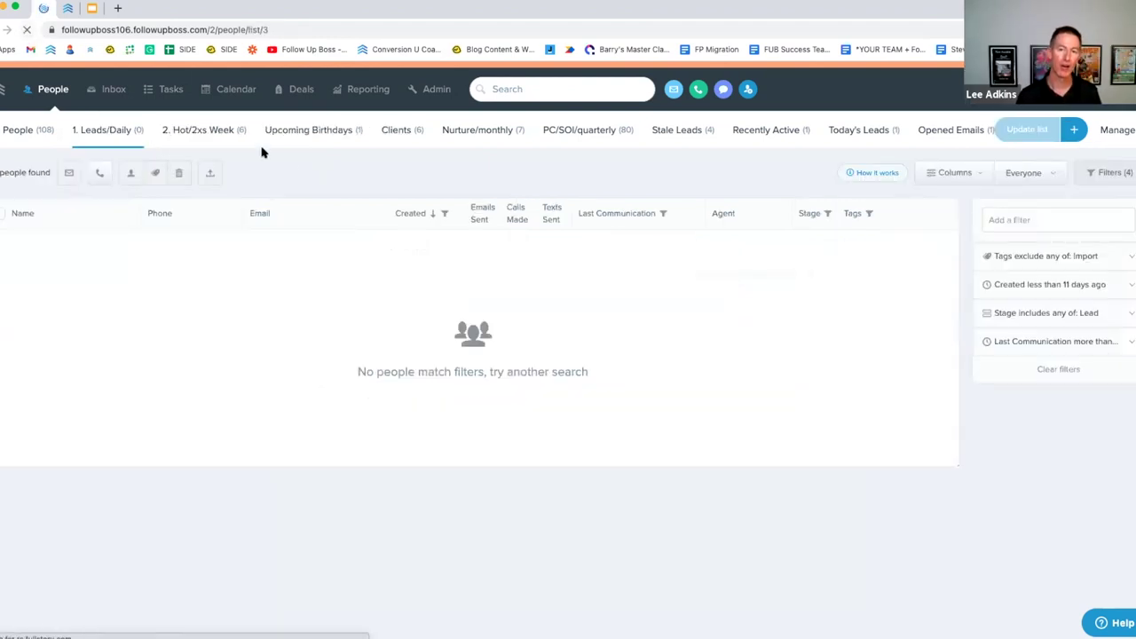
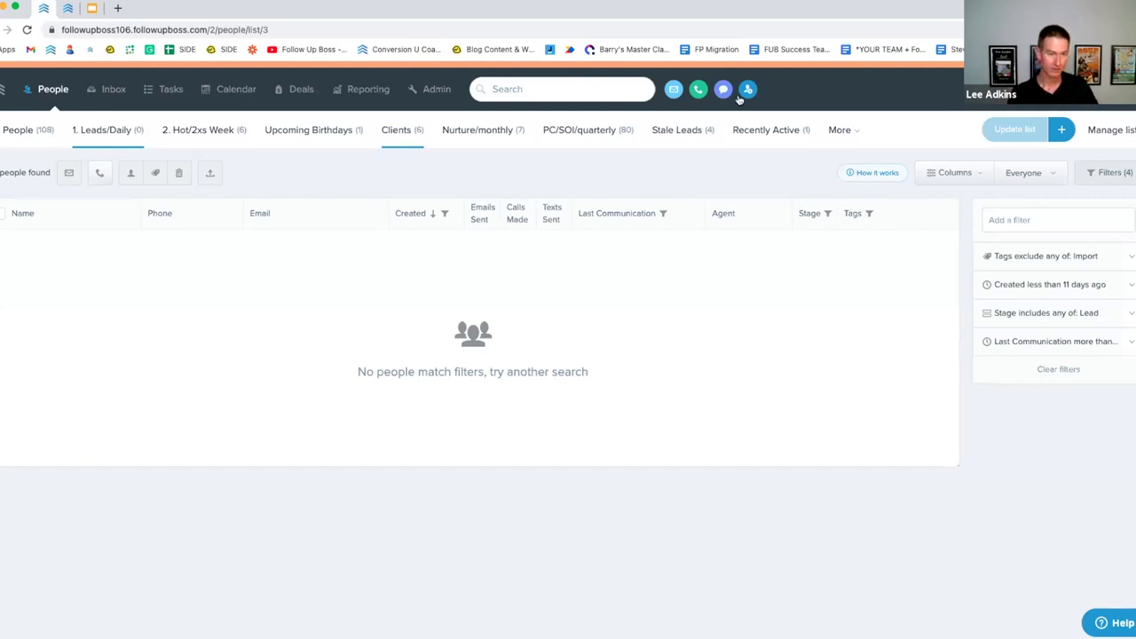
- Review the custom smart lists in list management, including their order, sharing and available actions, and revisit the 1. Leads/Daily list
click(1108, 129)
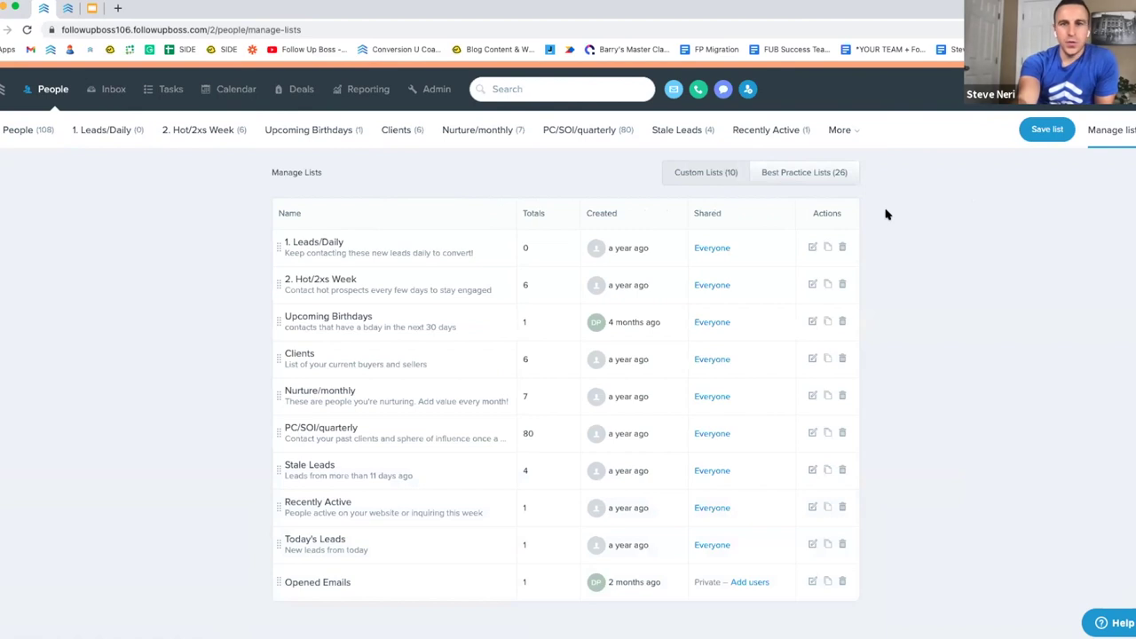
click(88, 129)
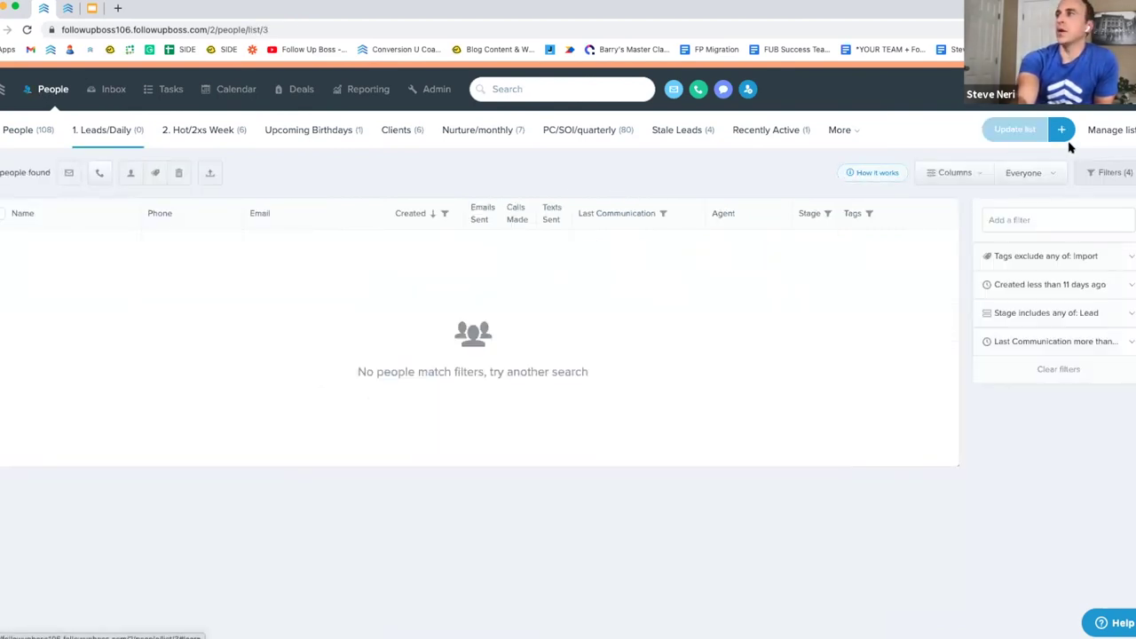
click(1108, 131)
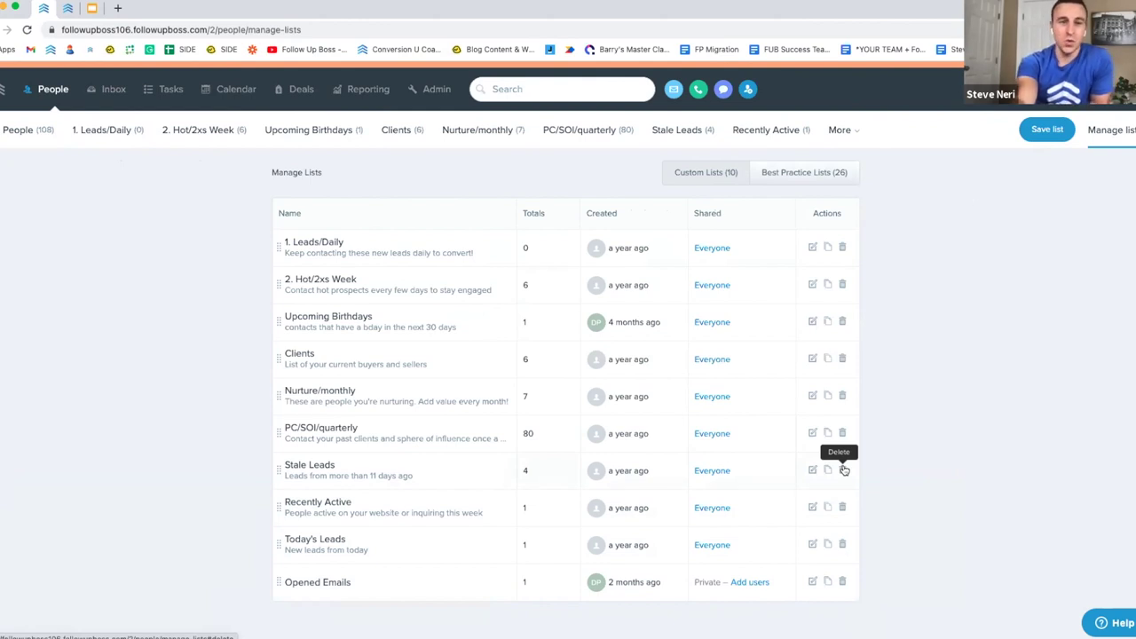
scroll(843, 475, down, 1)
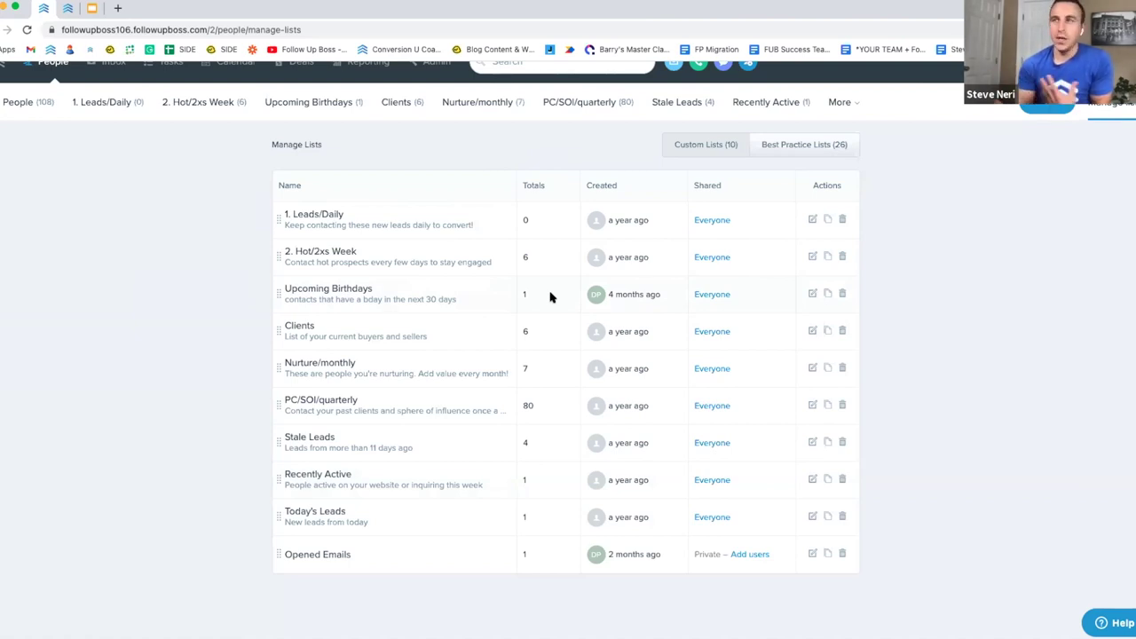
scroll(550, 297, up, 1)
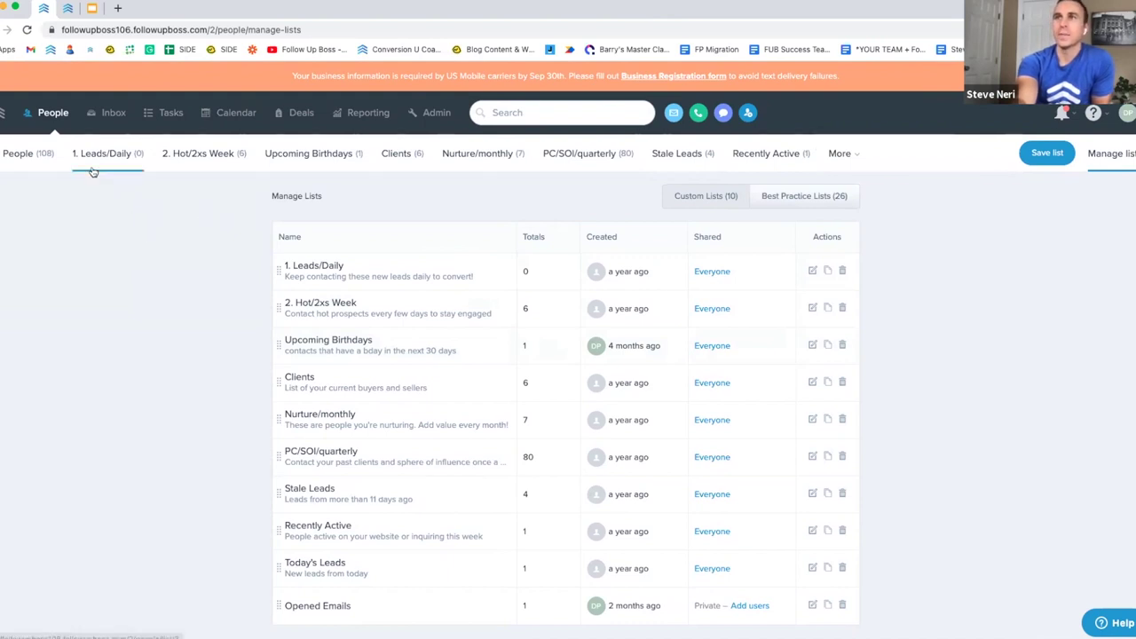
scroll(404, 311, down, 1)
scroll(404, 311, down, 1)
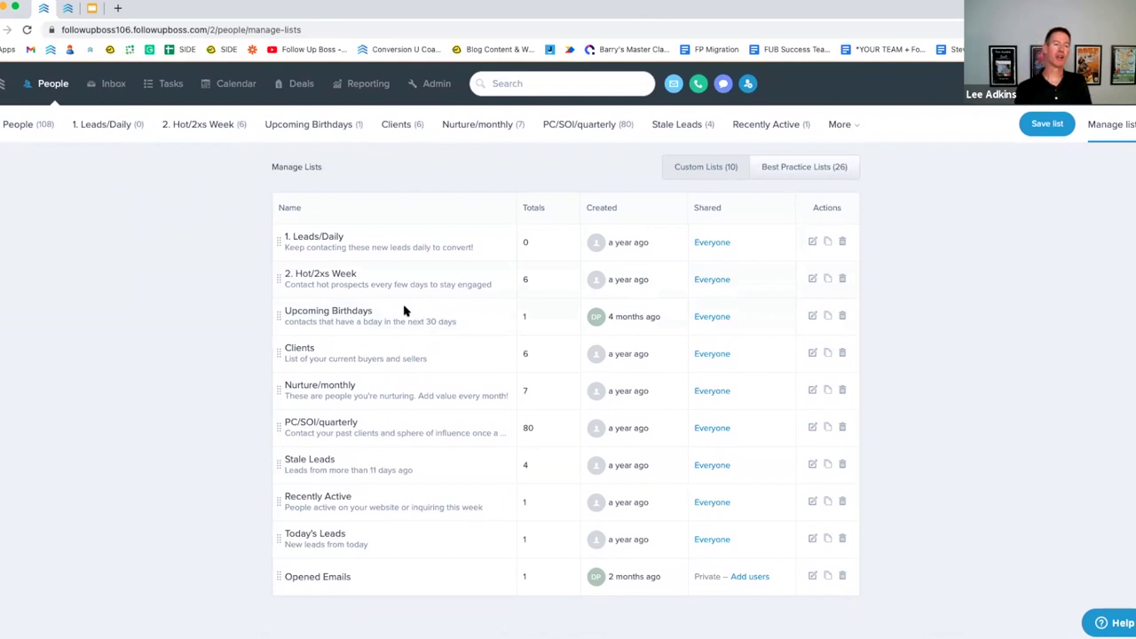
scroll(404, 311, down, 1)
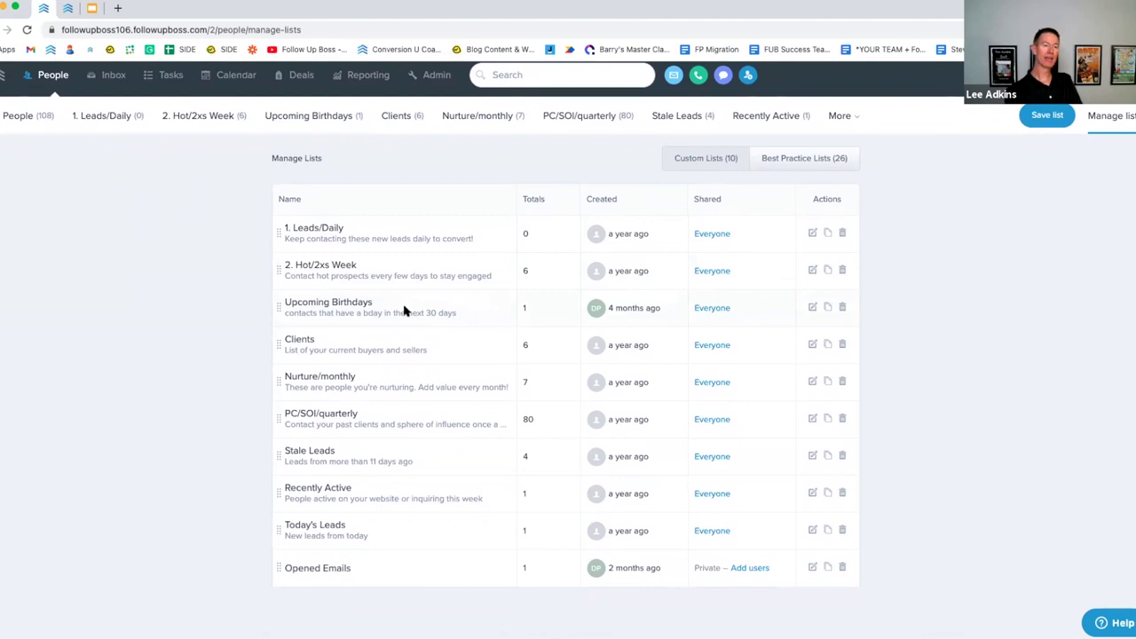
scroll(404, 310, down, 1)
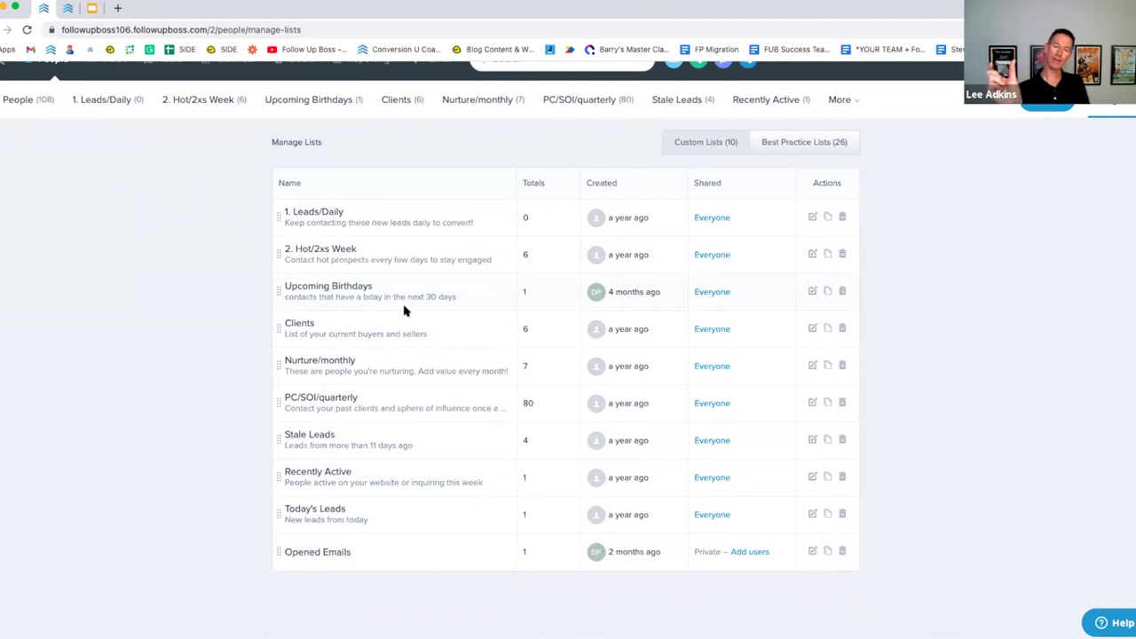
- Open the Recently Active smart list and check which smart lists are placed in the navigation overflow
click(848, 105)
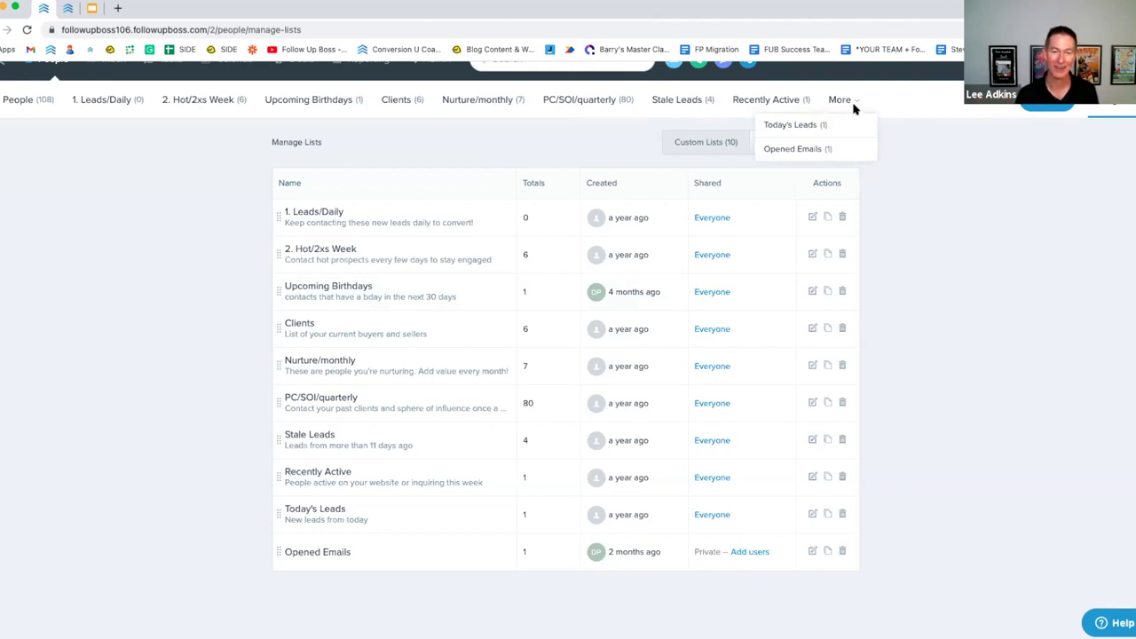
click(340, 472)
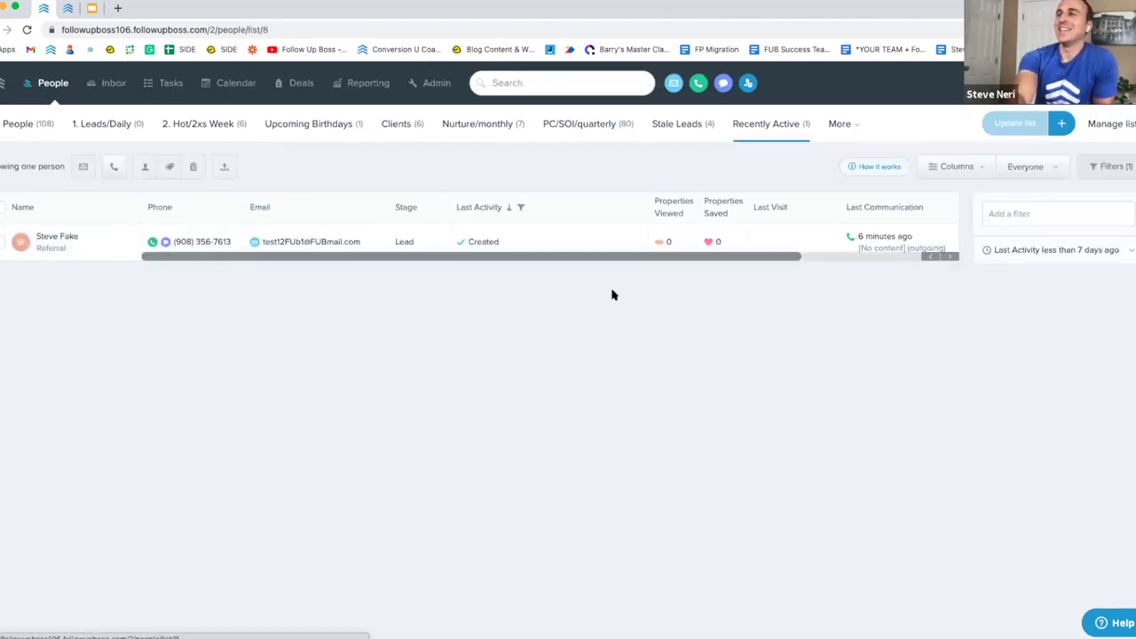
click(839, 125)
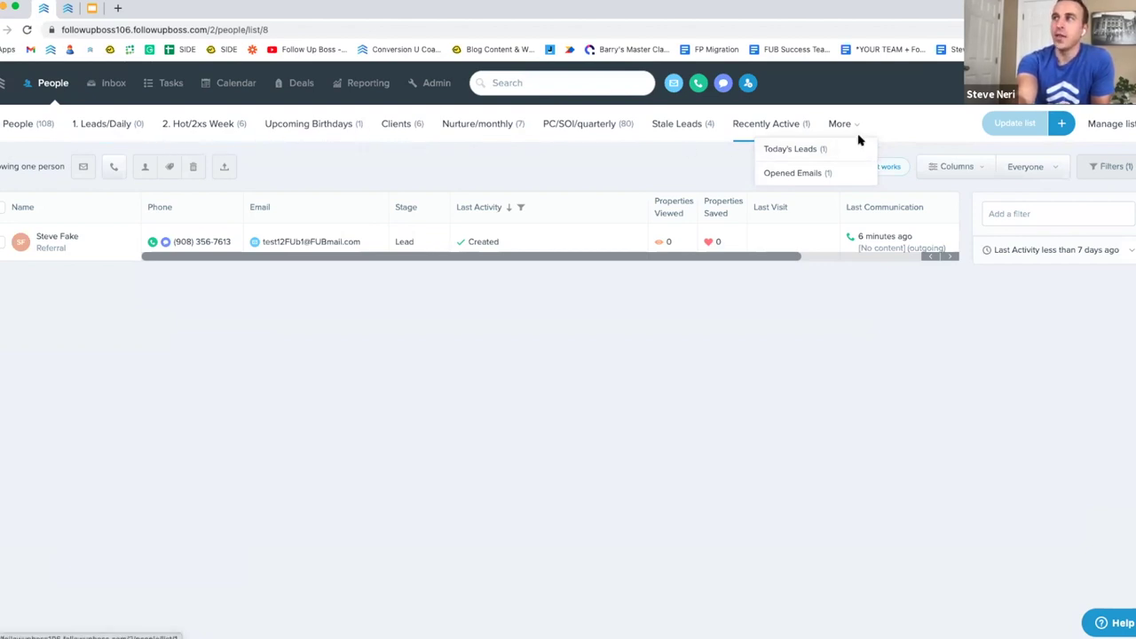
click(857, 323)
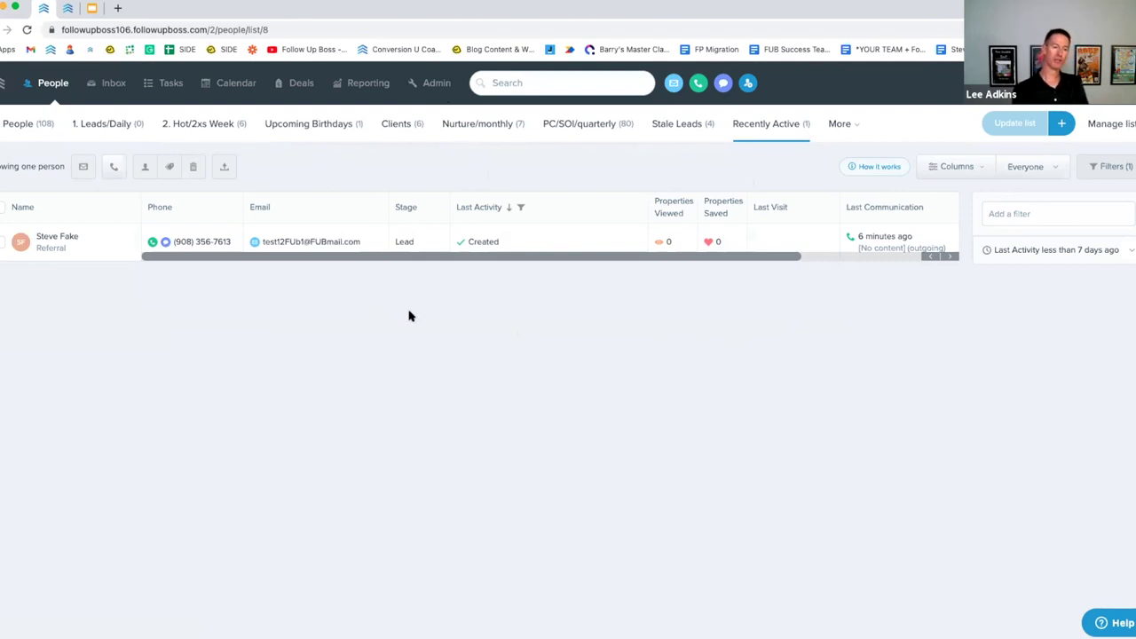
- Switch to the Google Slides presentation and advance from the mobile smart lists slide to the one on updating and communicating
click(90, 11)
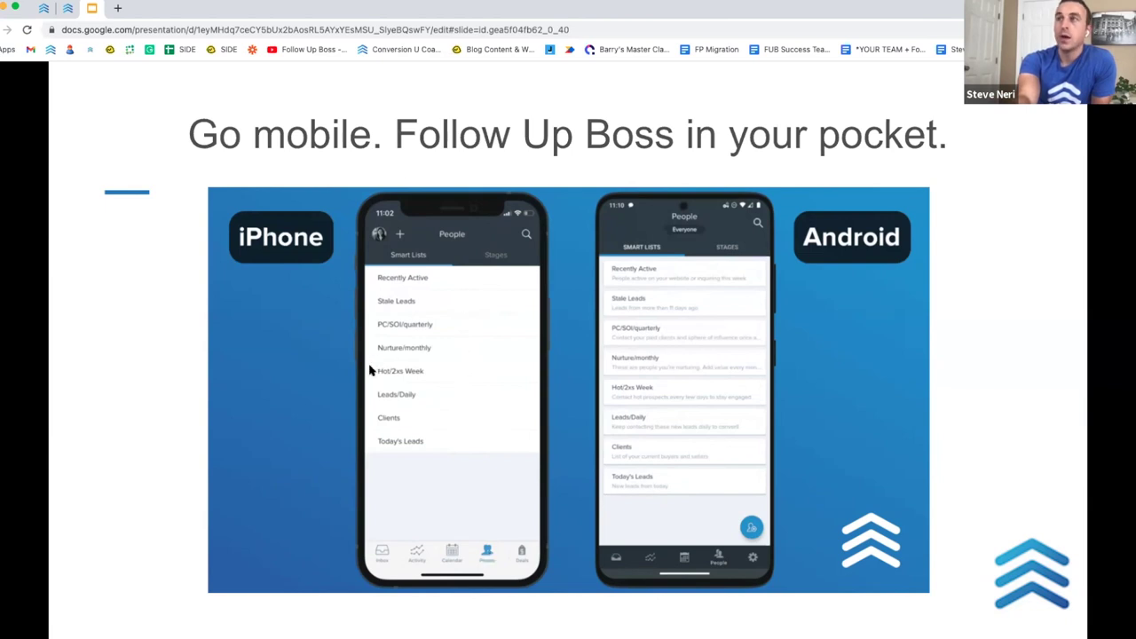
key(Right)
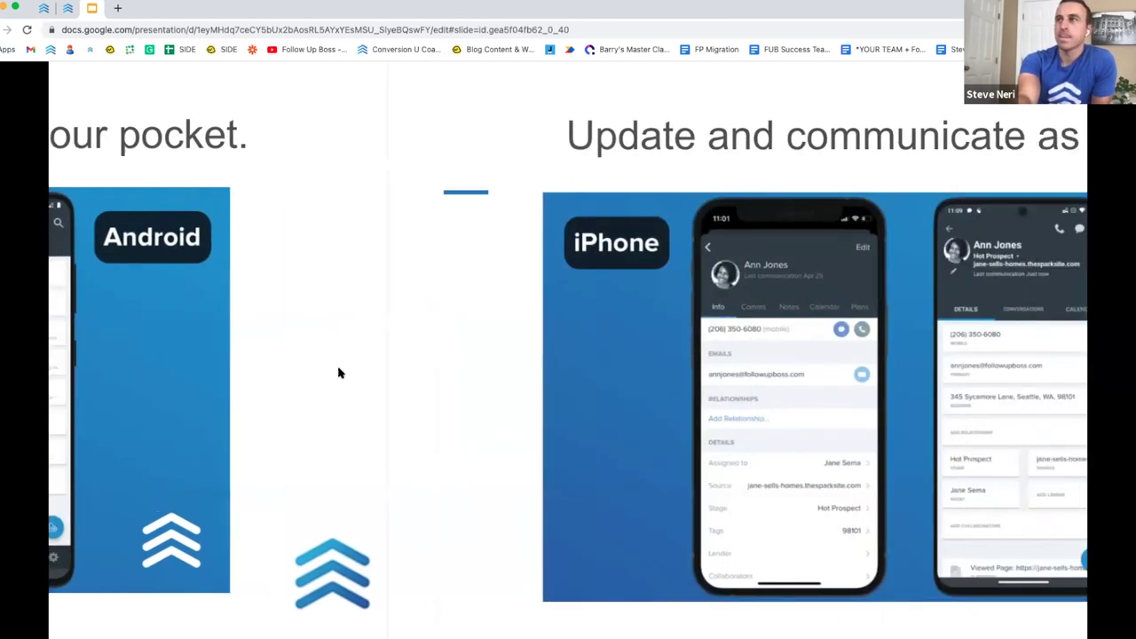
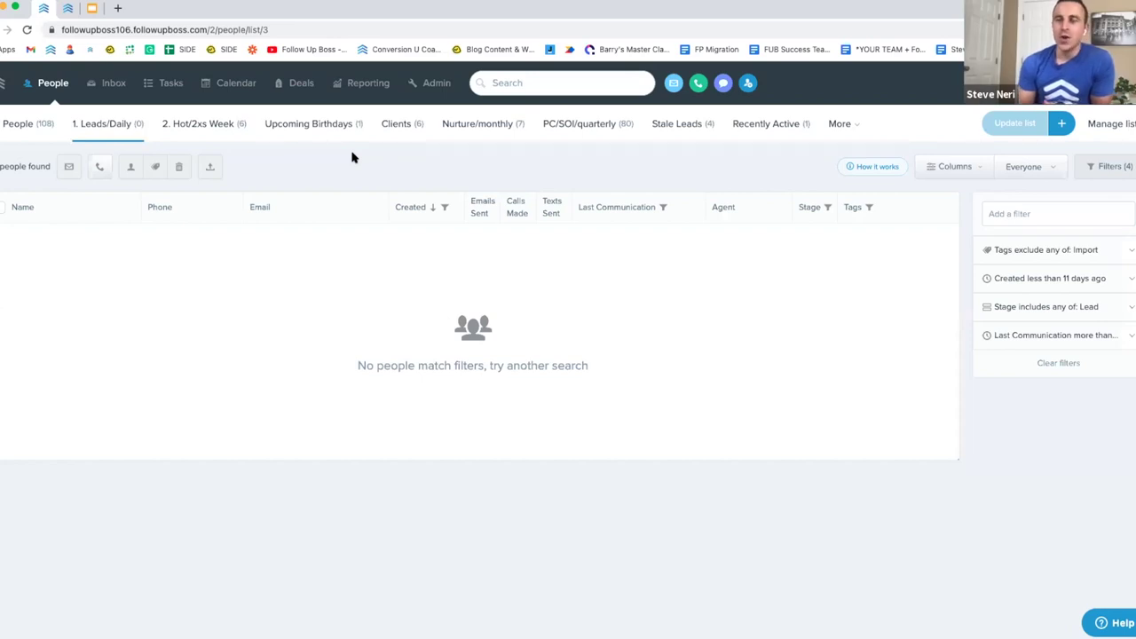
- Open the 2. Hot/2xs Week smart list, select everyone in it, and view the first contact's profile
click(227, 127)
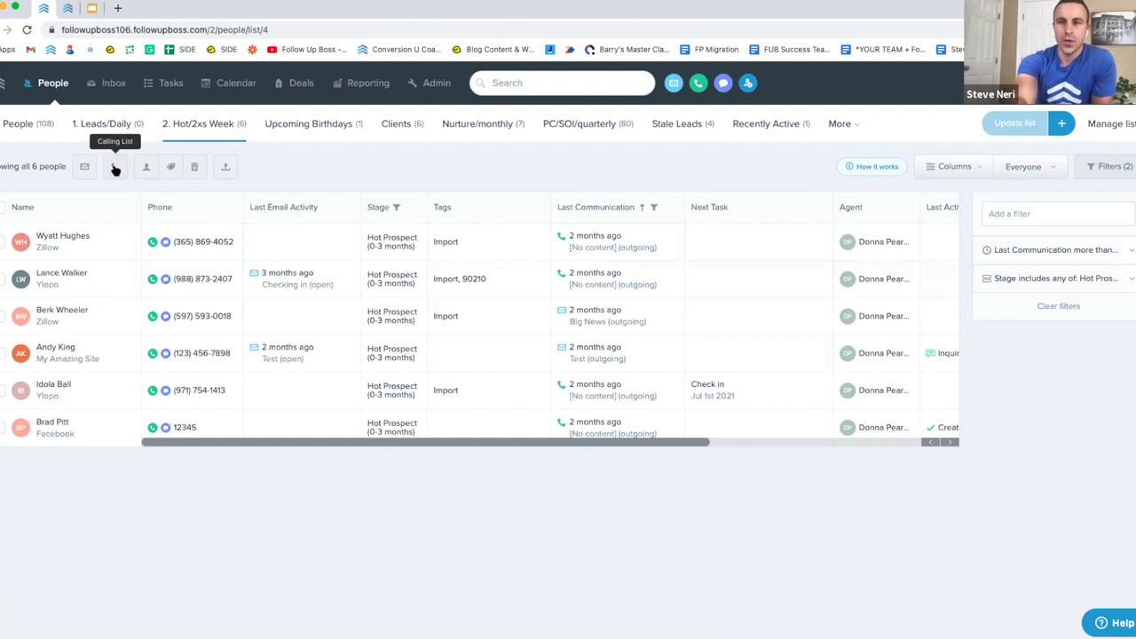
click(4, 207)
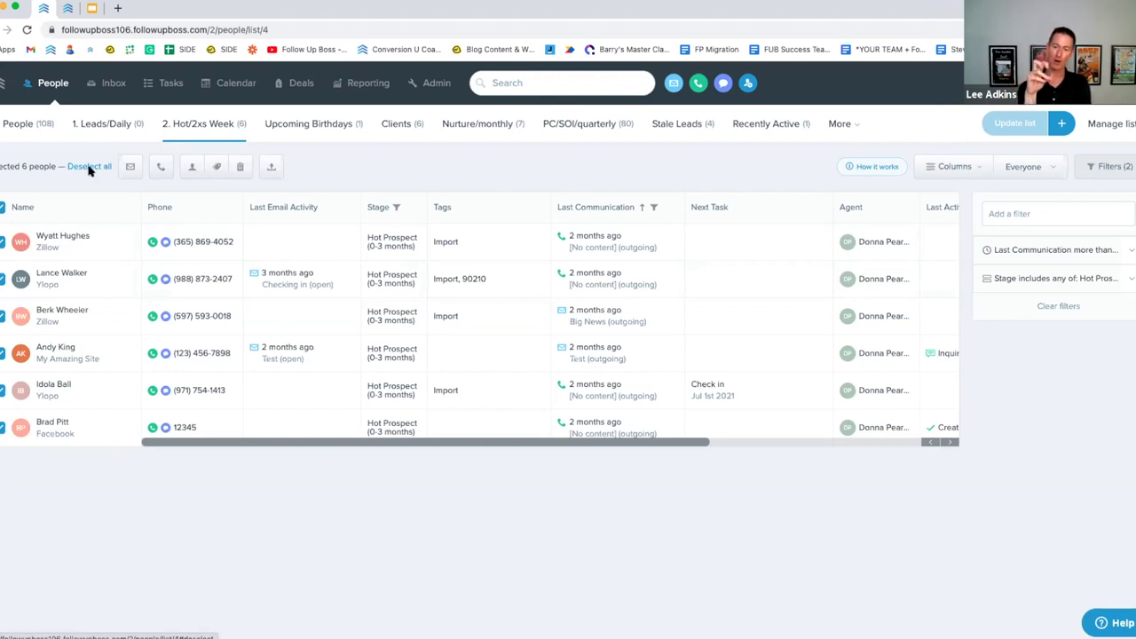
click(75, 238)
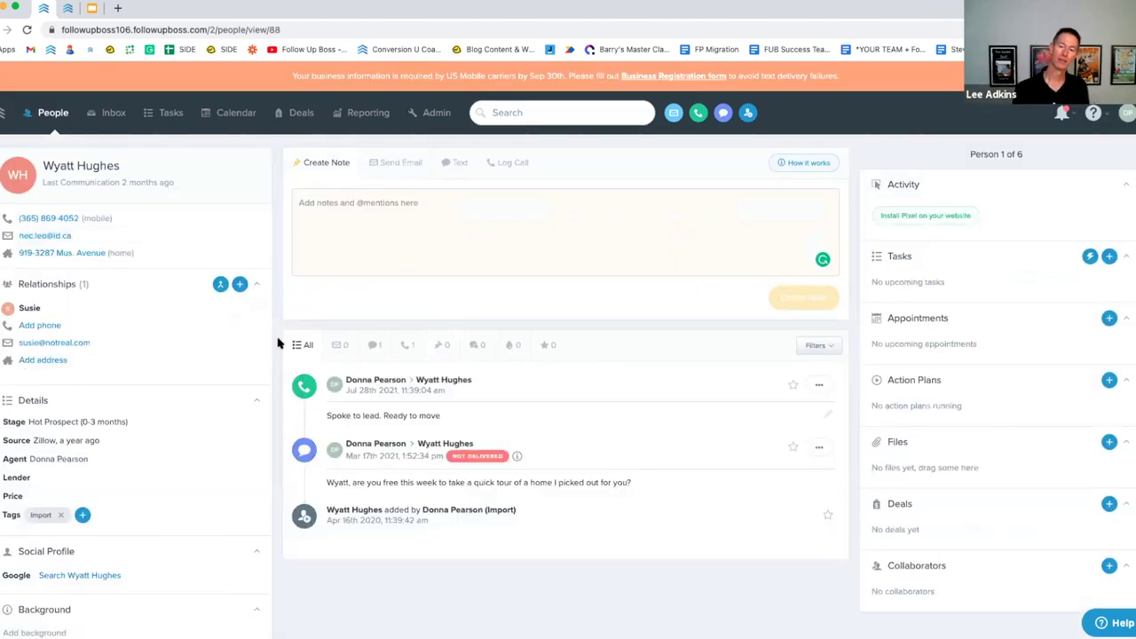
- Reselect everyone in the 2. Hot/2xs Week list, check the first contact's phone details again, and return to the list
click(45, 115)
click(4, 236)
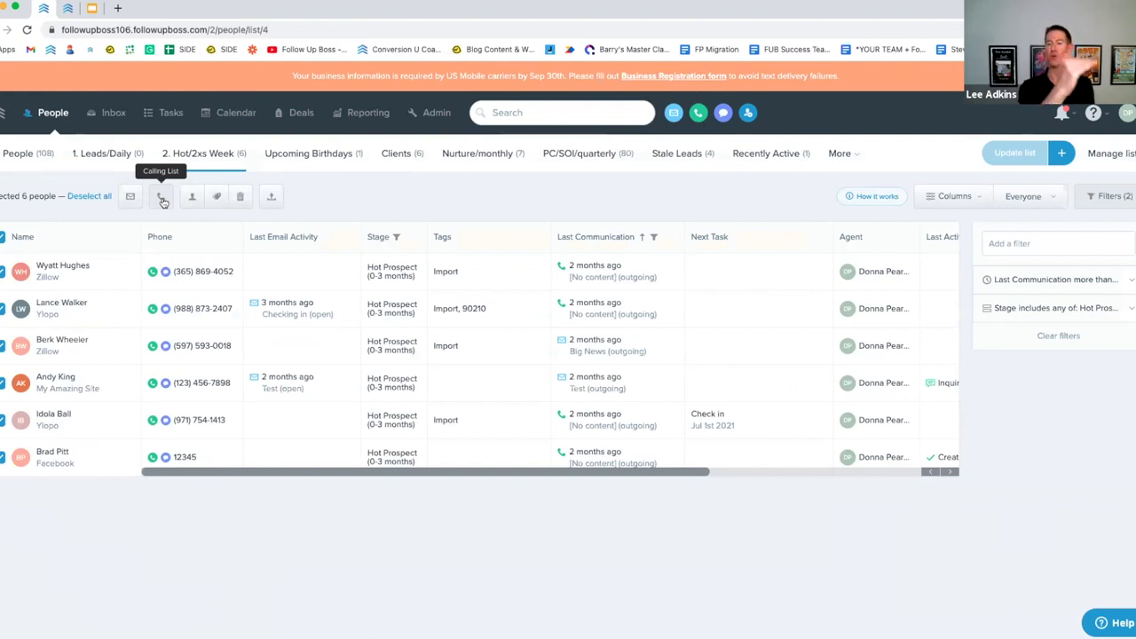
click(70, 266)
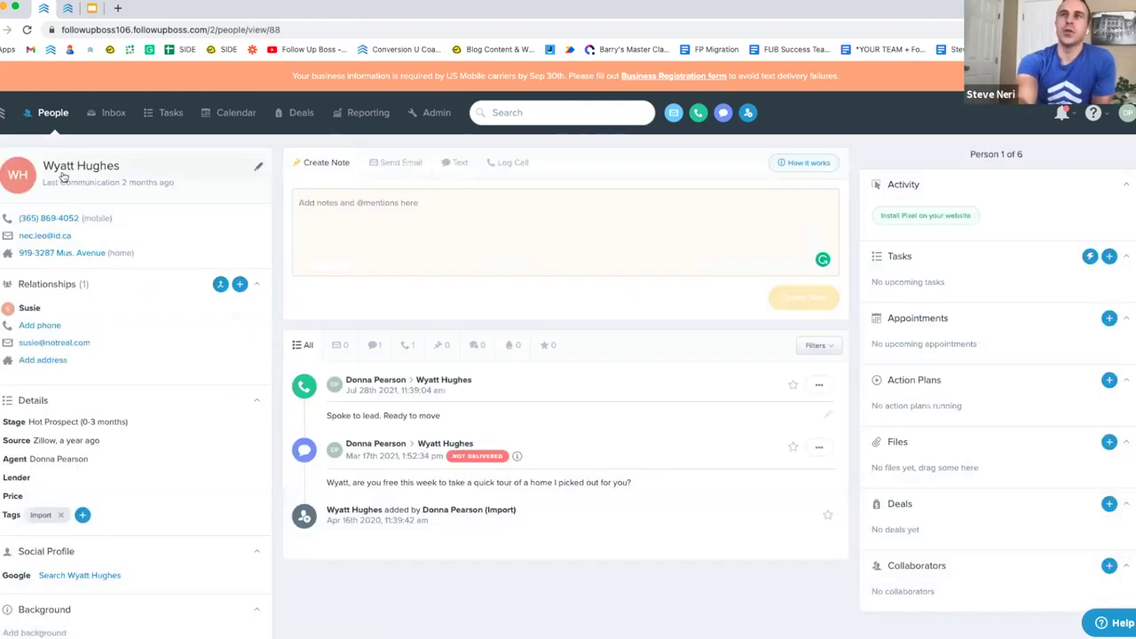
click(55, 219)
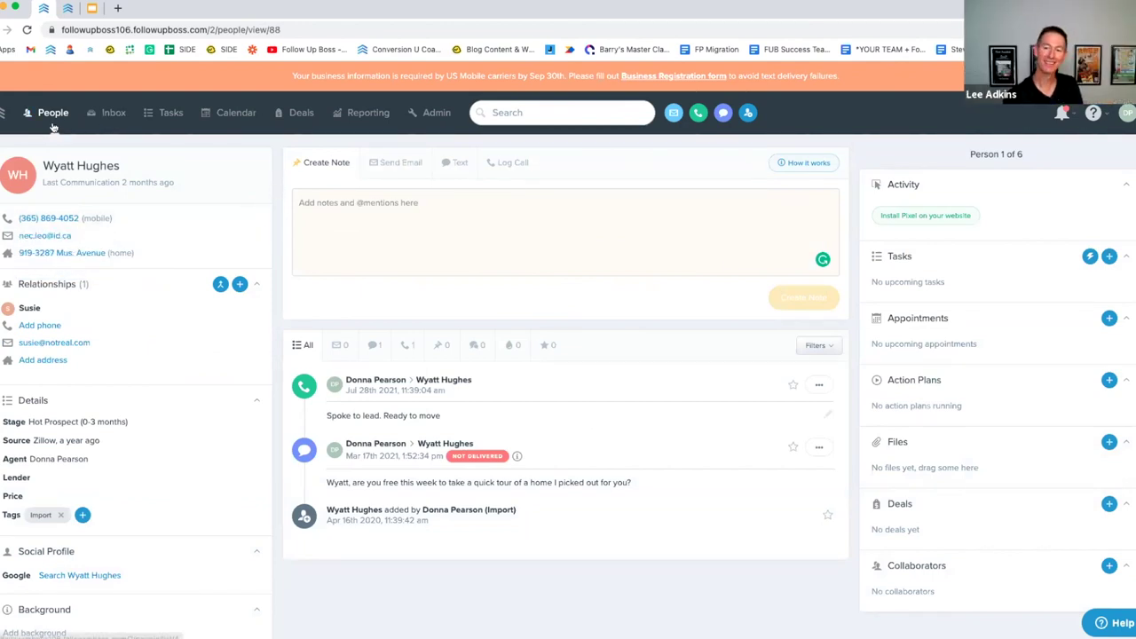
click(52, 113)
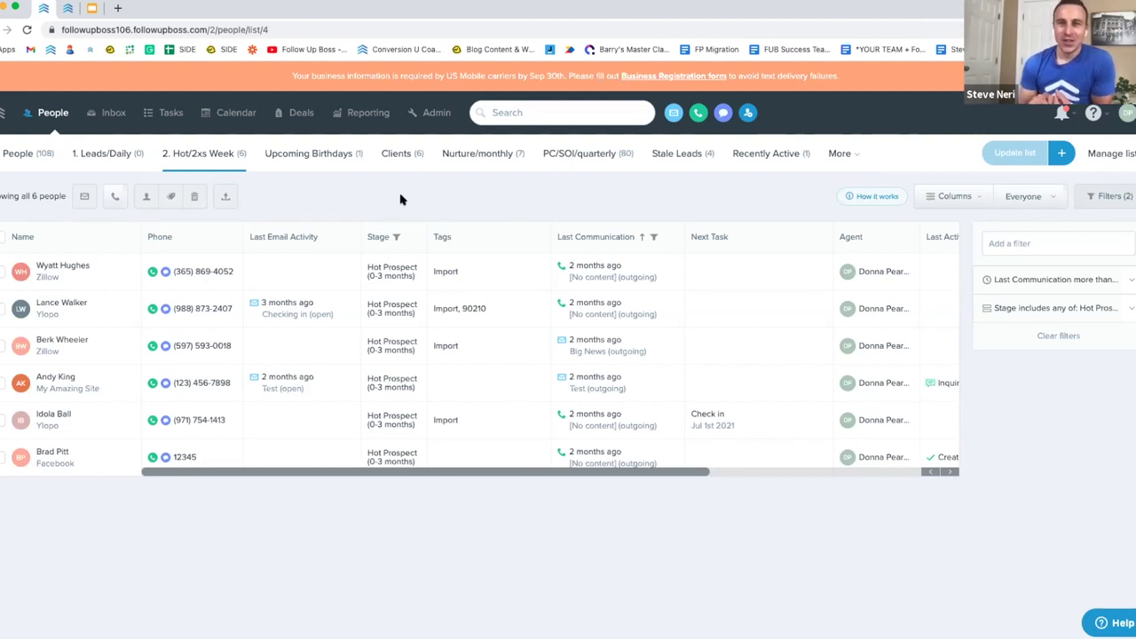
- Review the contact stages defined in the admin settings
click(433, 115)
click(701, 165)
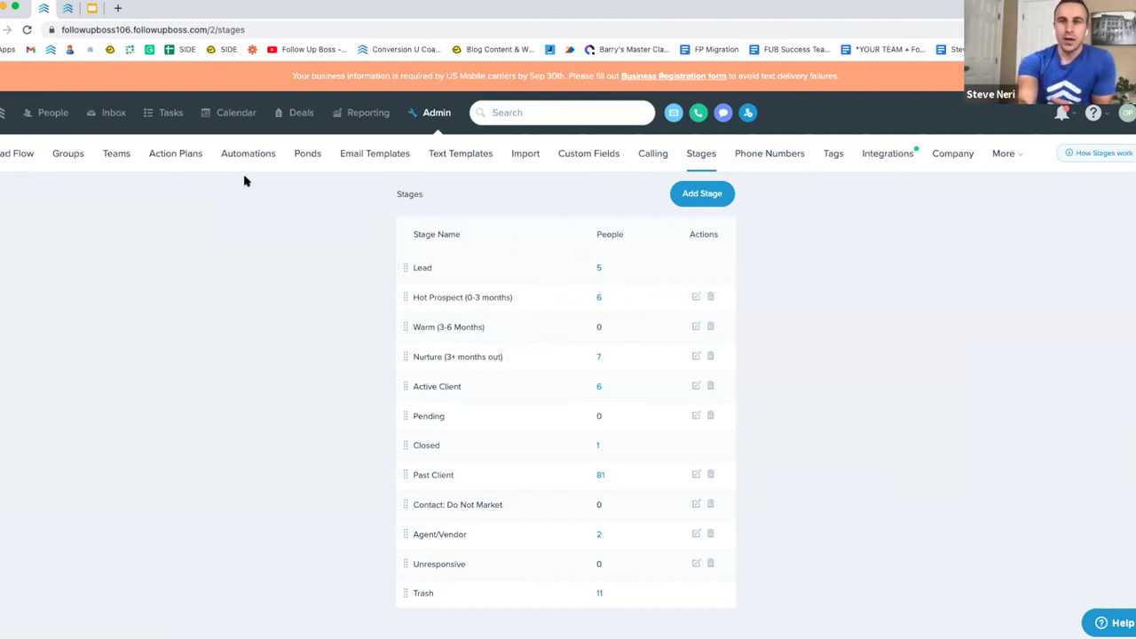
- Return to the 2. Hot/2xs Week list and expand its Stage and Last Communication filters to examine their conditions
click(52, 112)
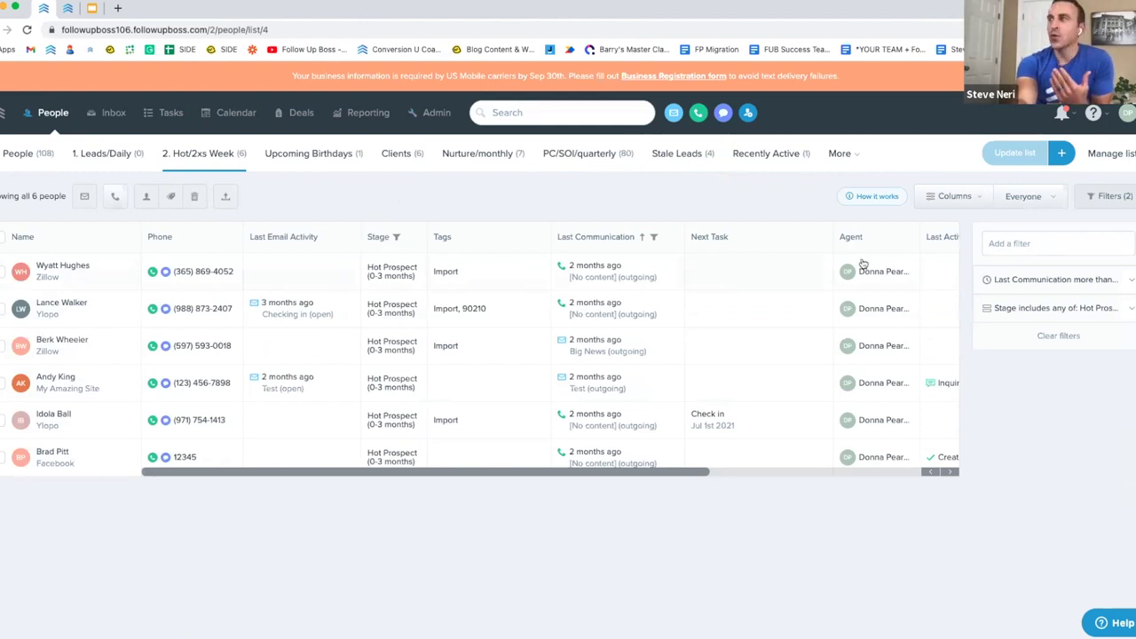
click(1032, 301)
click(1026, 277)
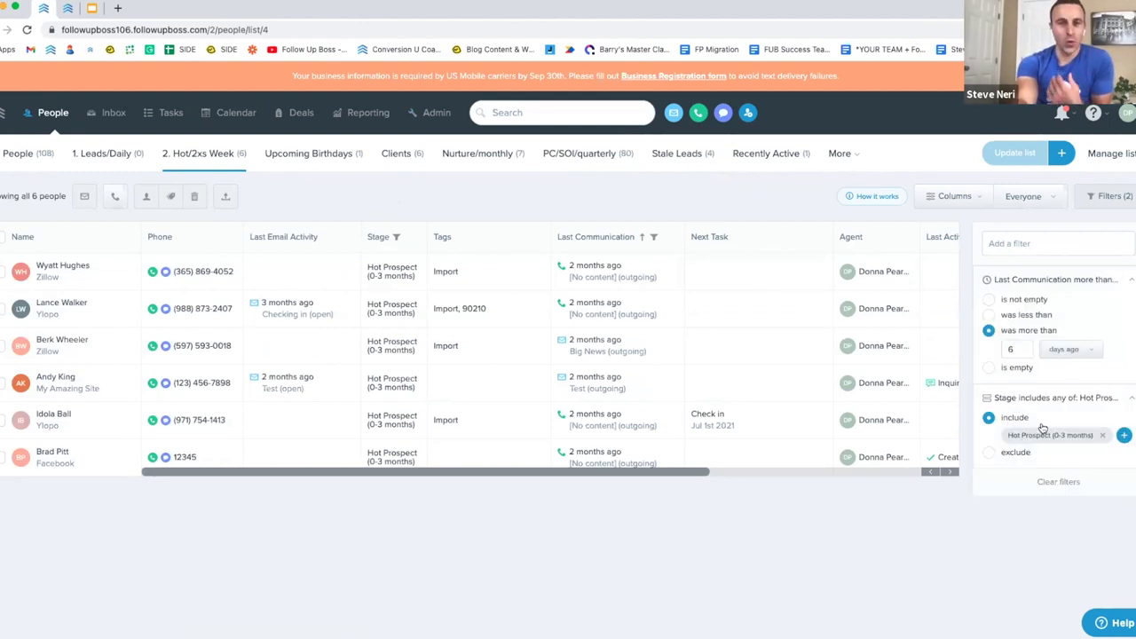